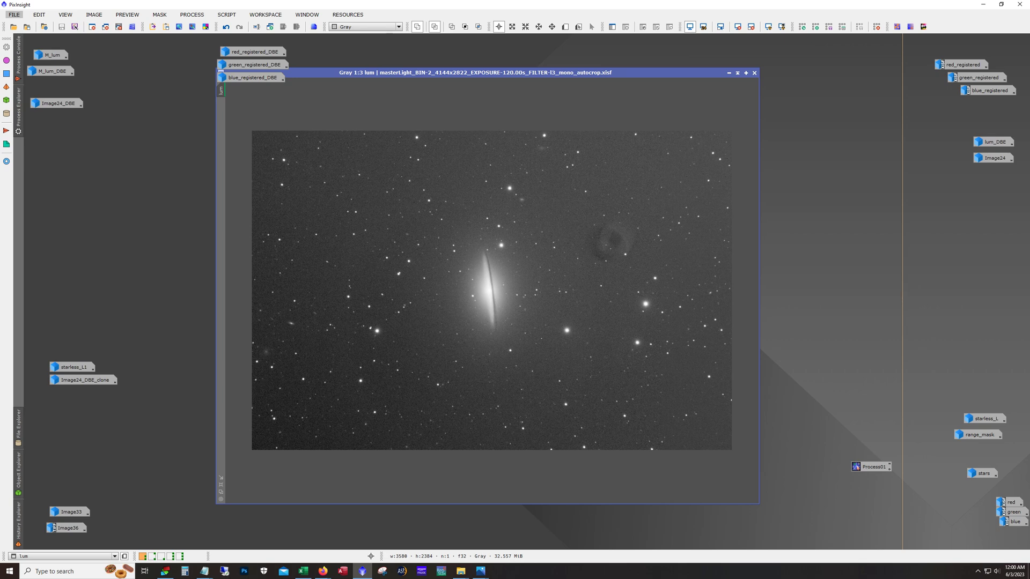
Open the red, green and blue registered channels and auto-stretch each with STF
key("alt+Tab")
scroll(494, 312, "up", 2)
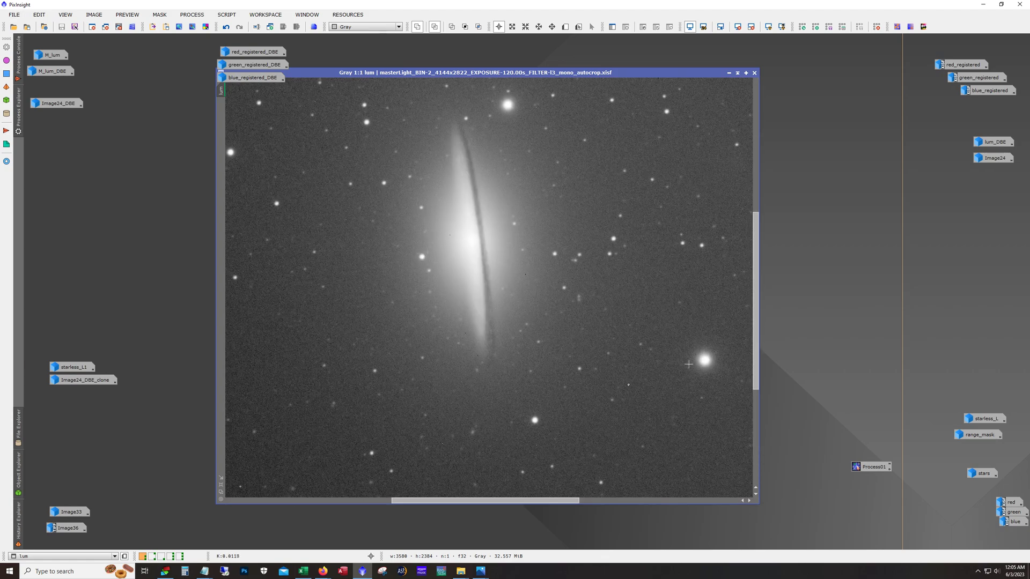
left_click_drag(759, 371, 758, 347)
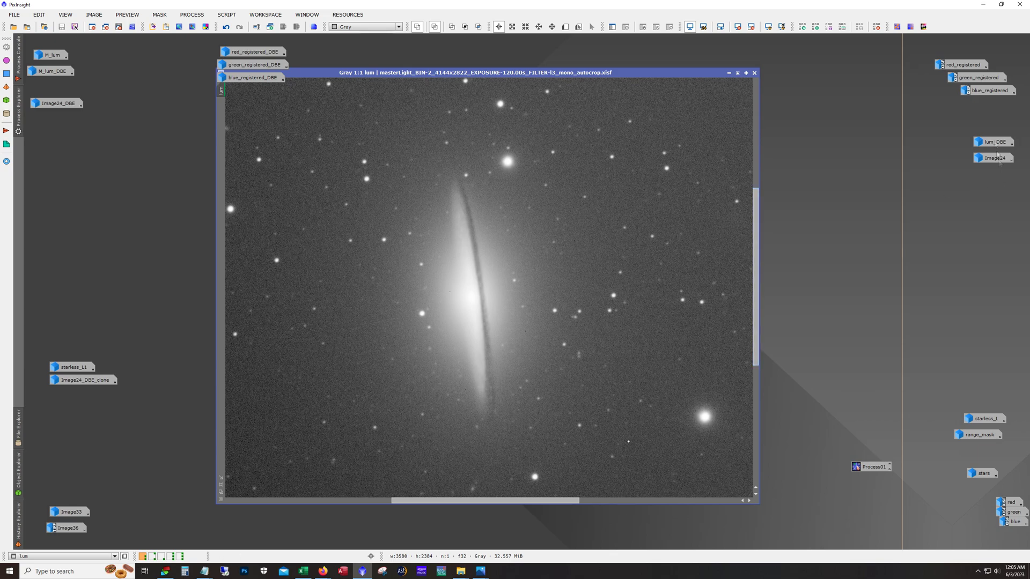
double_click(957, 65)
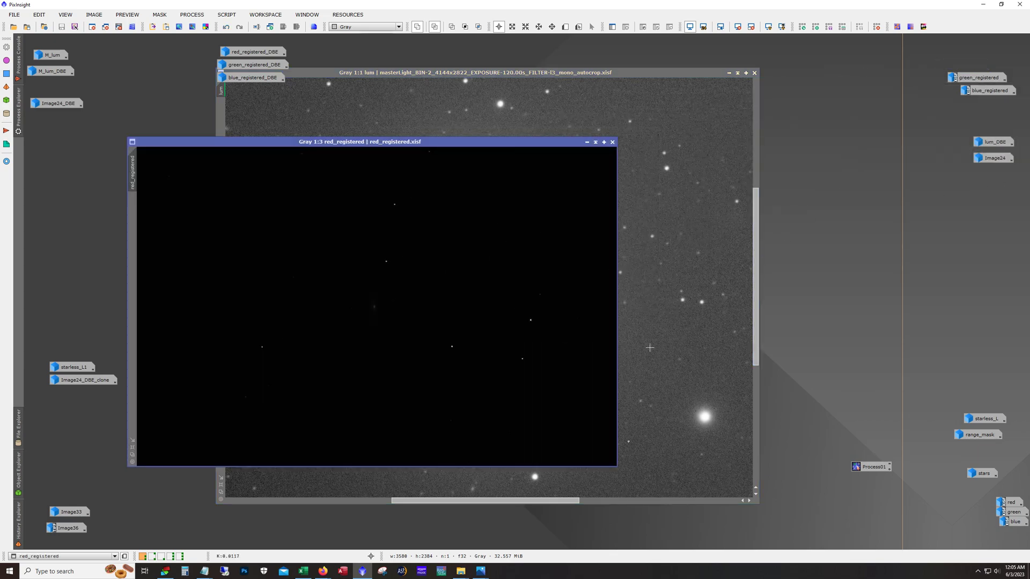
key("ctrl+t")
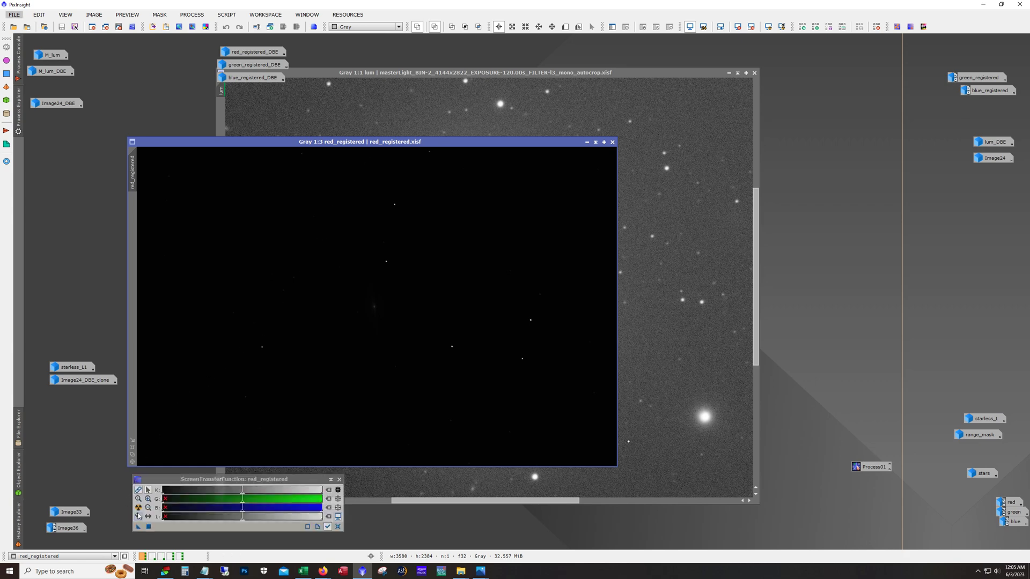
left_click(138, 508)
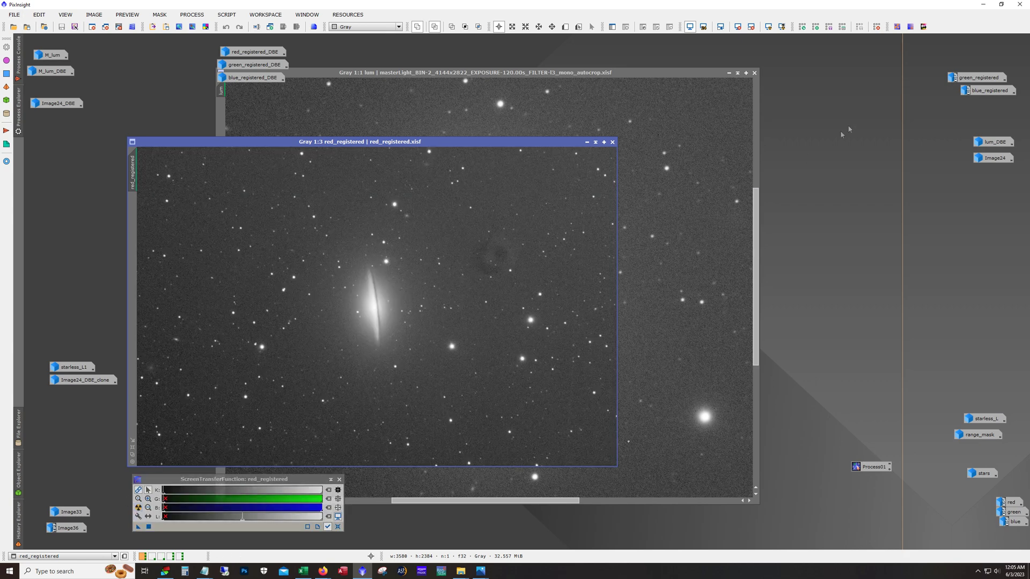
double_click(967, 81)
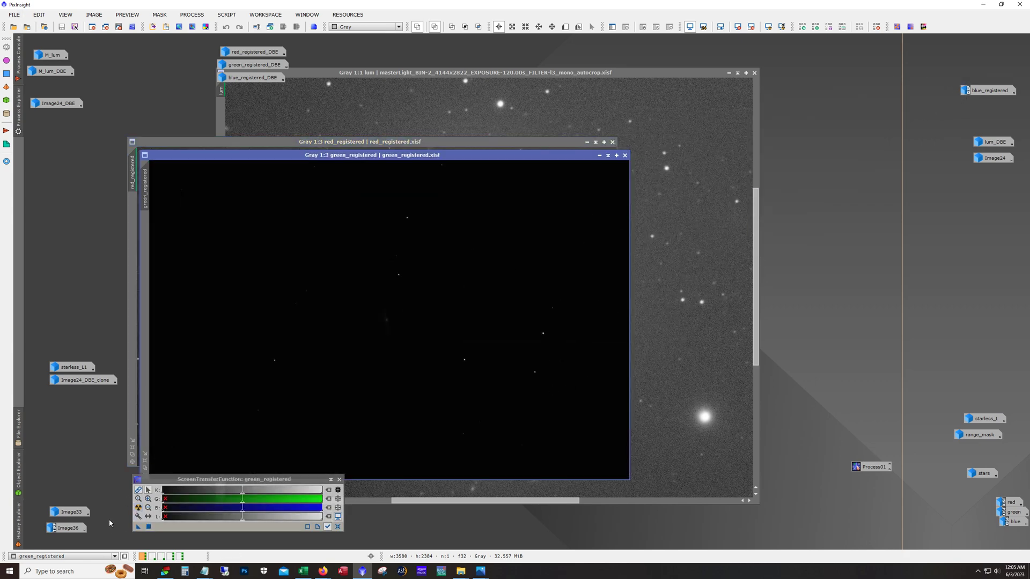
left_click(138, 508)
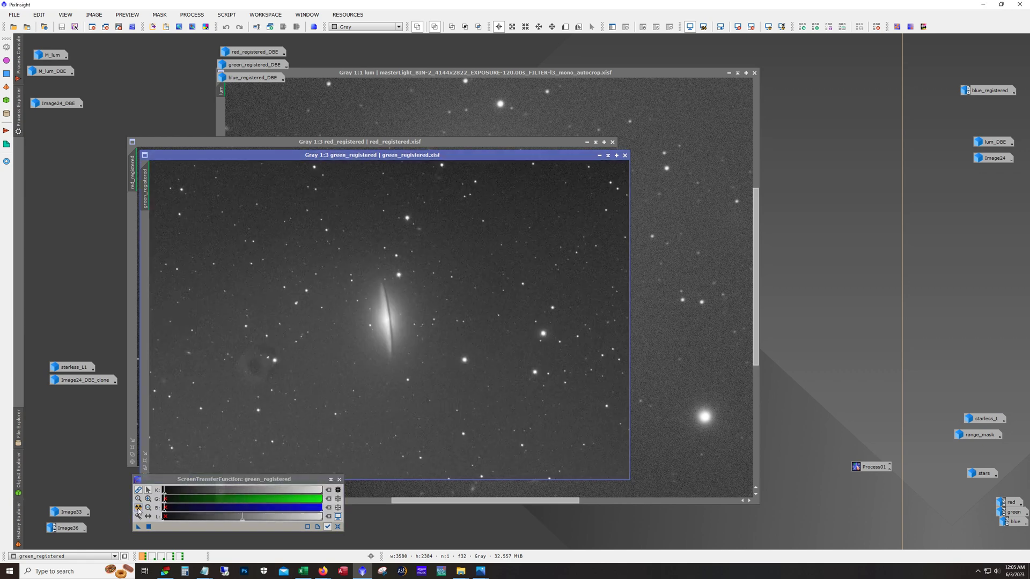
double_click(990, 91)
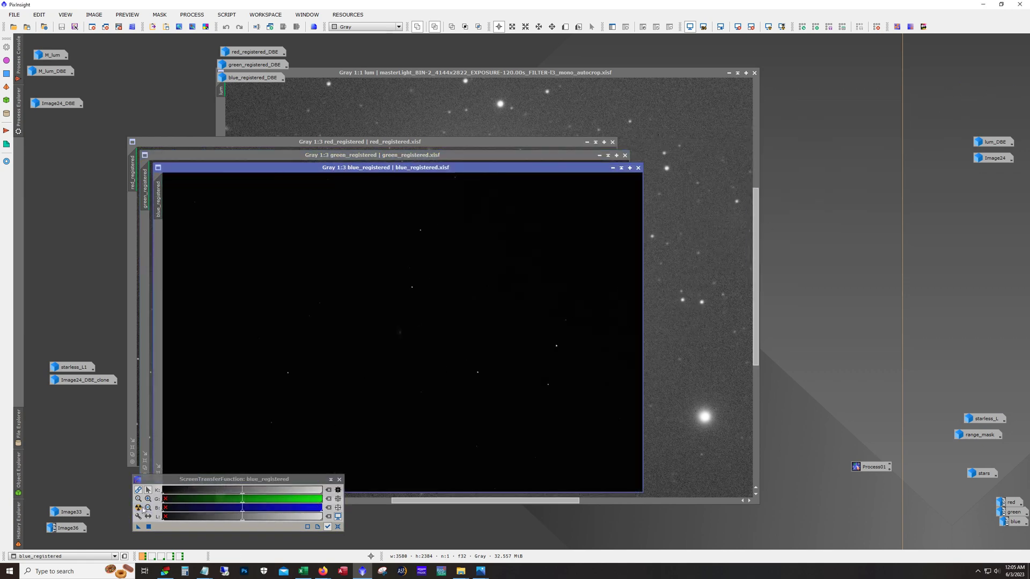
left_click(141, 508)
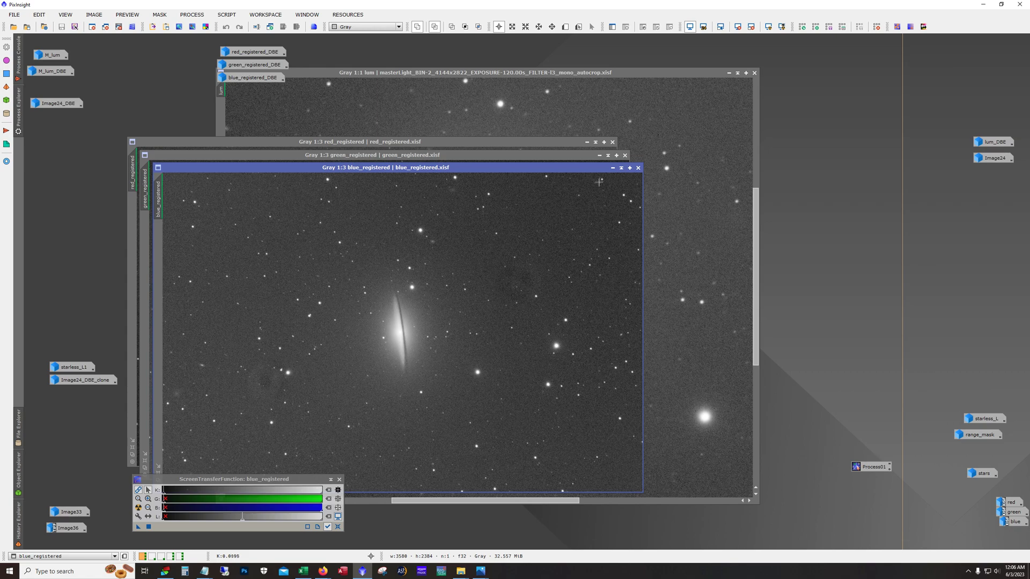
Minimize the blue, green and red registered images and the lum image to icons
left_click(612, 167)
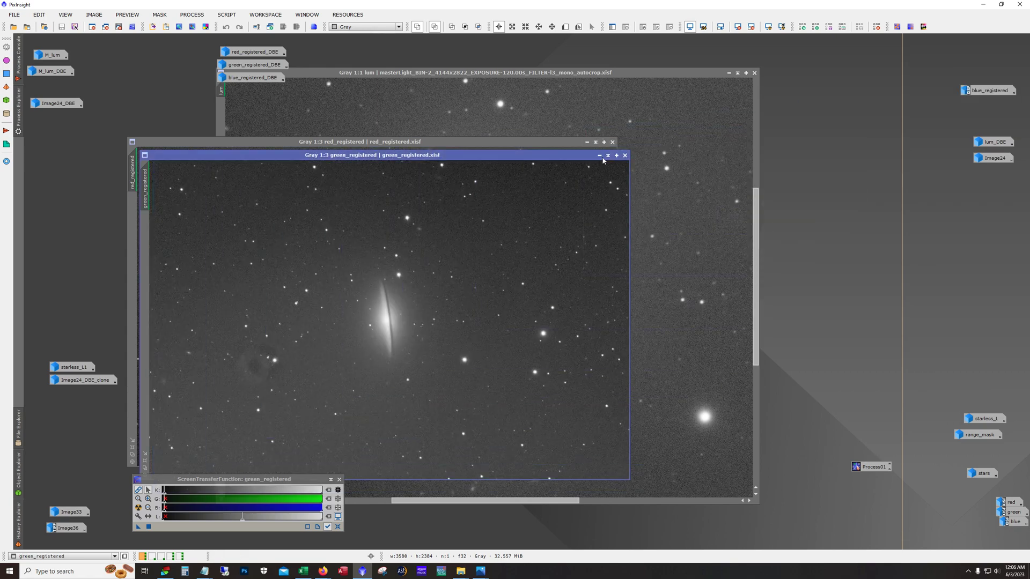
left_click(599, 155)
left_click(587, 143)
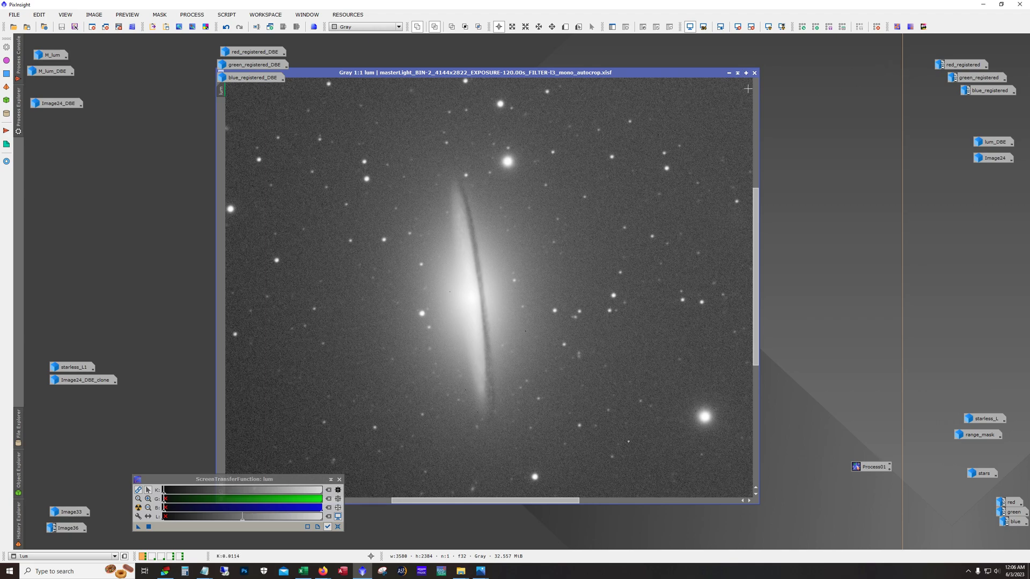
left_click(728, 73)
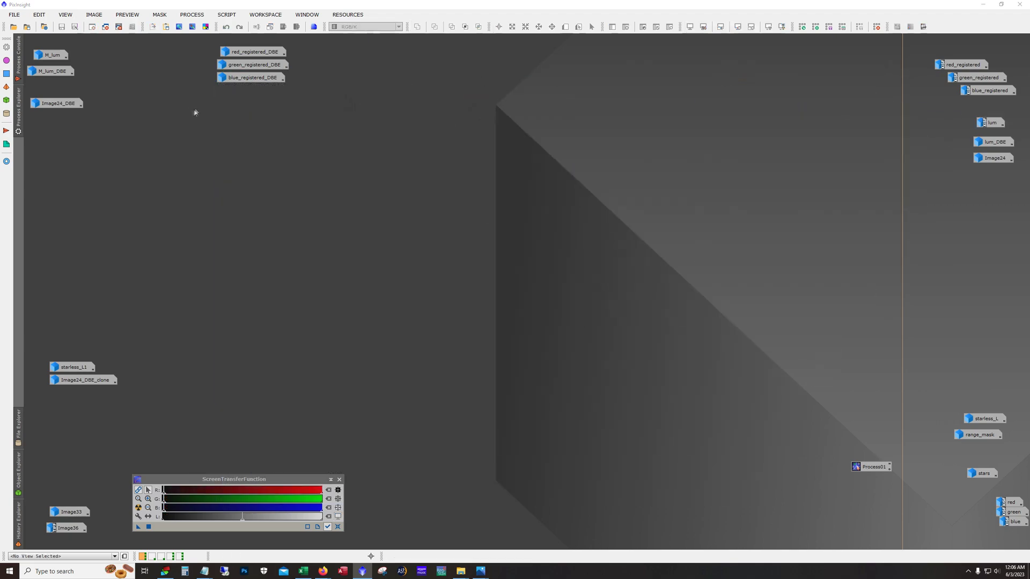
Open M_lum in the workspace centre, re-apply the auto-stretch and darken its shadows
double_click(48, 56)
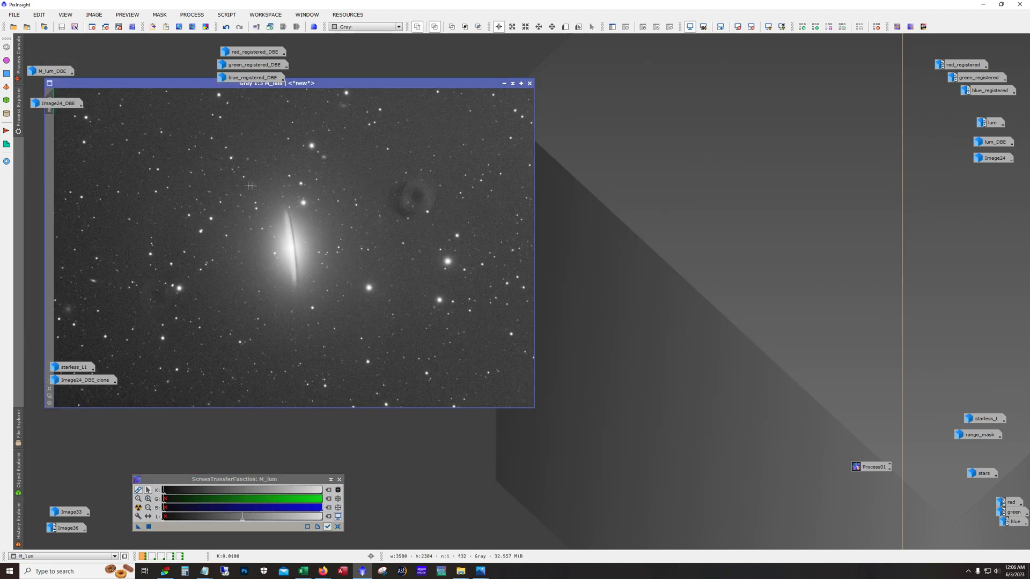
left_click_drag(219, 84, 400, 103)
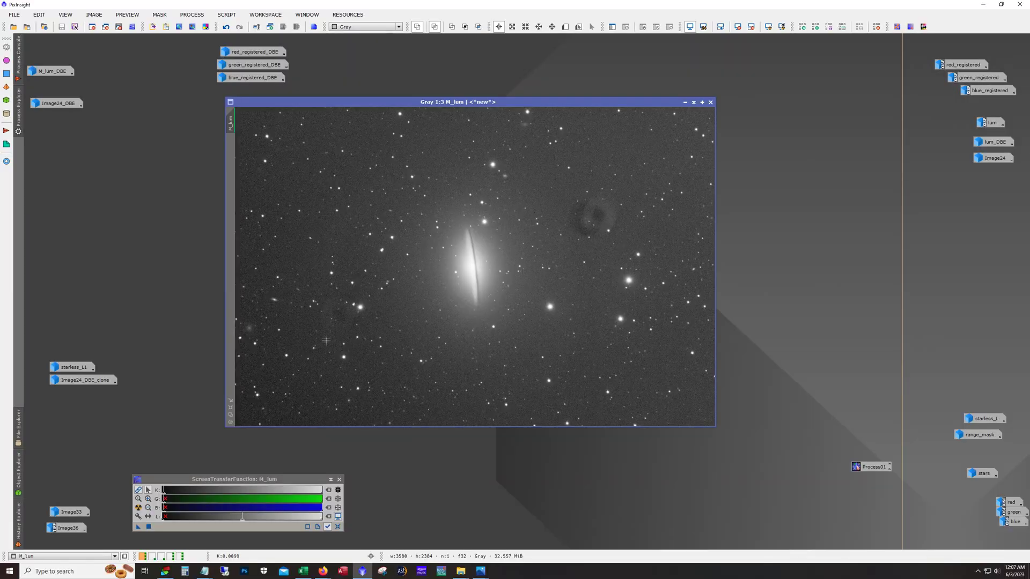
scroll(432, 289, "up", 2)
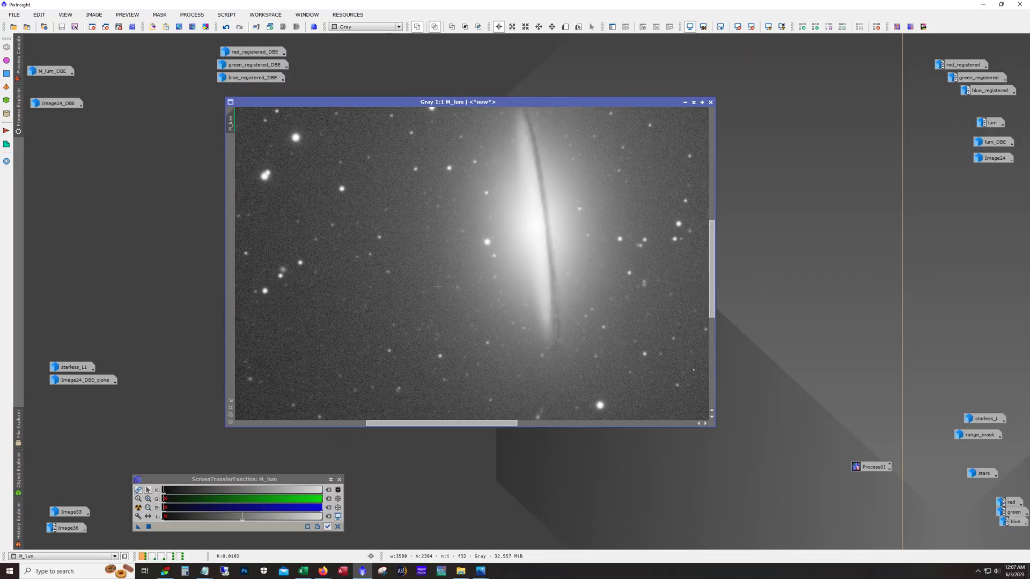
left_click_drag(456, 428, 471, 428)
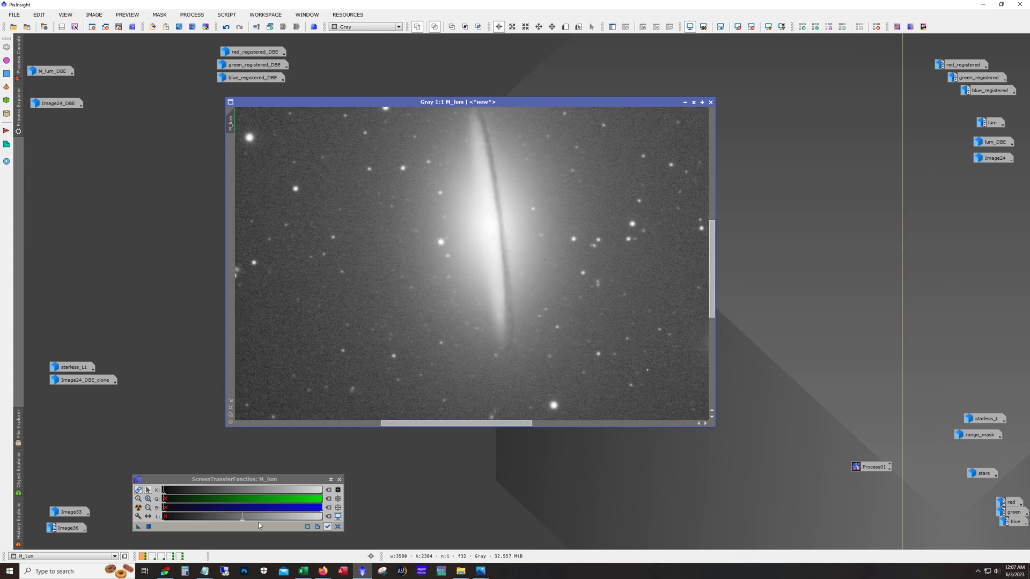
left_click(337, 527)
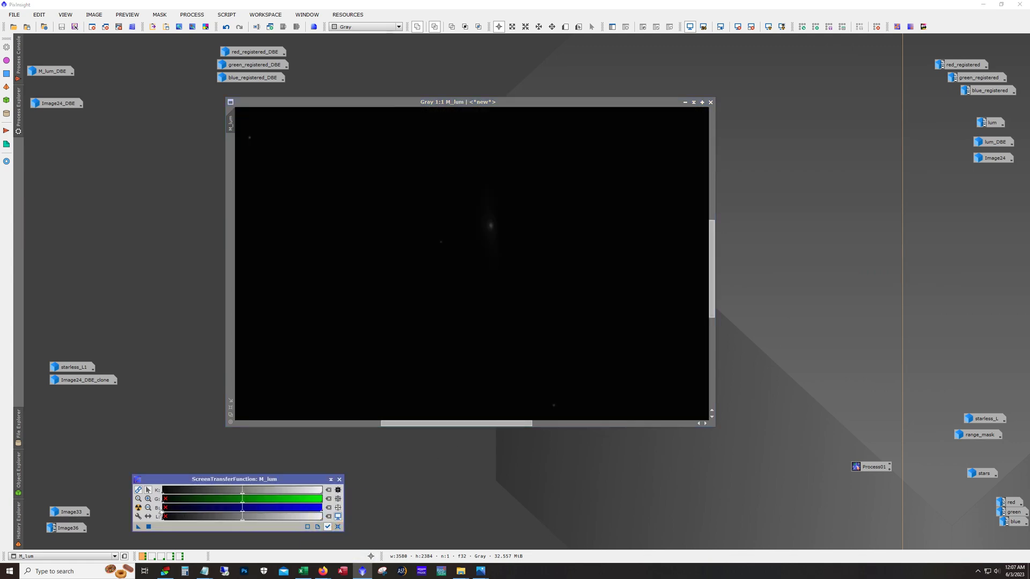
left_click(139, 508)
left_click_drag(164, 490, 231, 493)
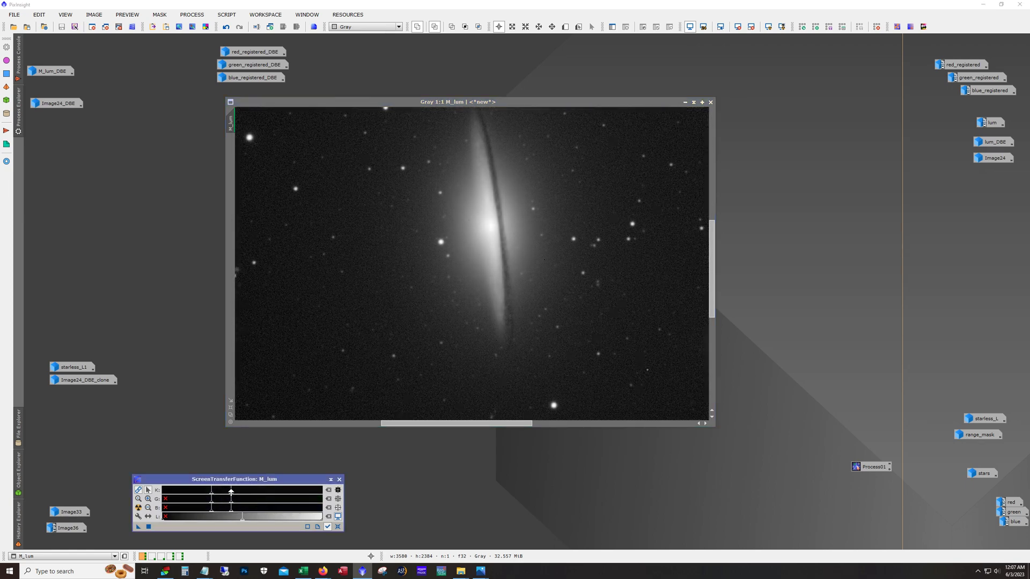
Zoom in to inspect the galaxy, zoom back out, and minimize M_lum
scroll(569, 286, "up", 1)
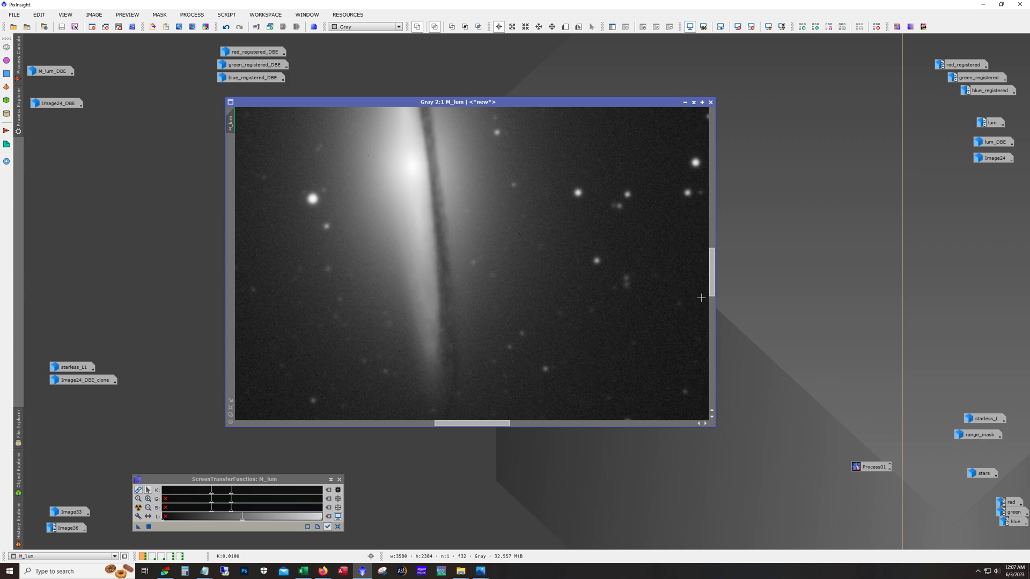
mouse_move(711, 295)
left_mouse_down()
mouse_move(719, 264)
mouse_move(721, 301)
mouse_move(724, 283)
left_mouse_up()
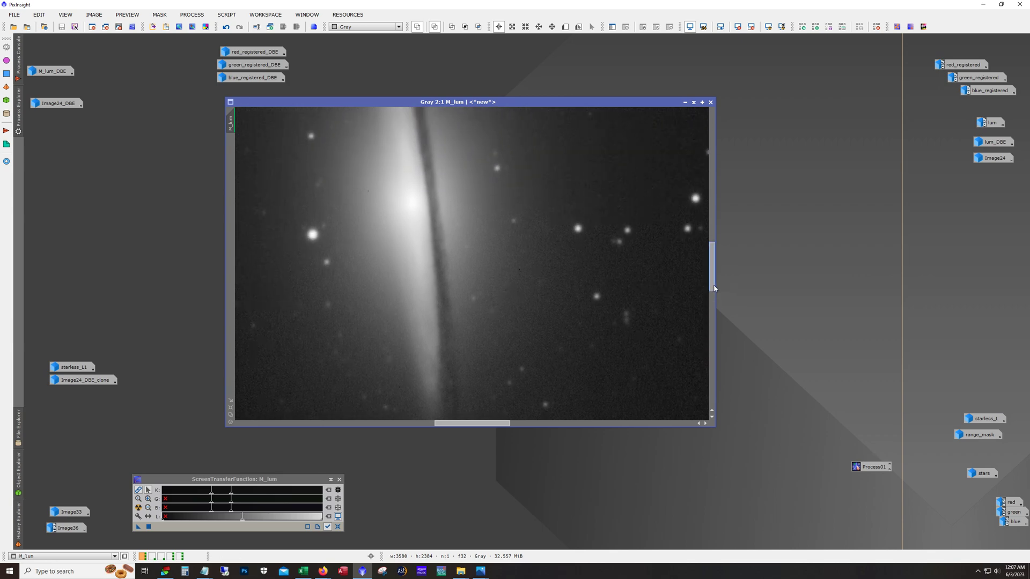
left_click_drag(713, 290, 714, 263)
scroll(431, 349, "down", 1)
scroll(432, 349, "down", 2)
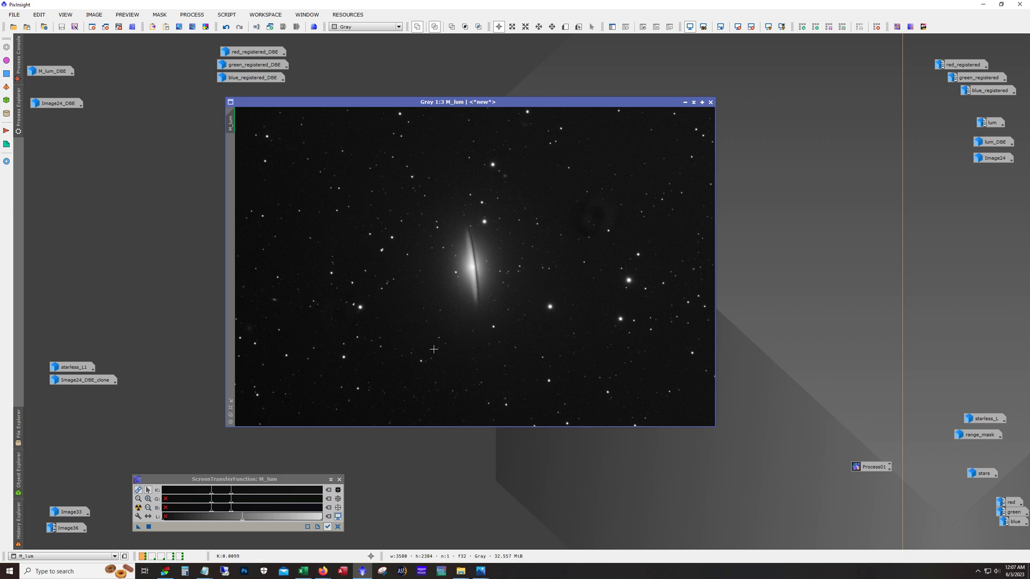
left_click(686, 102)
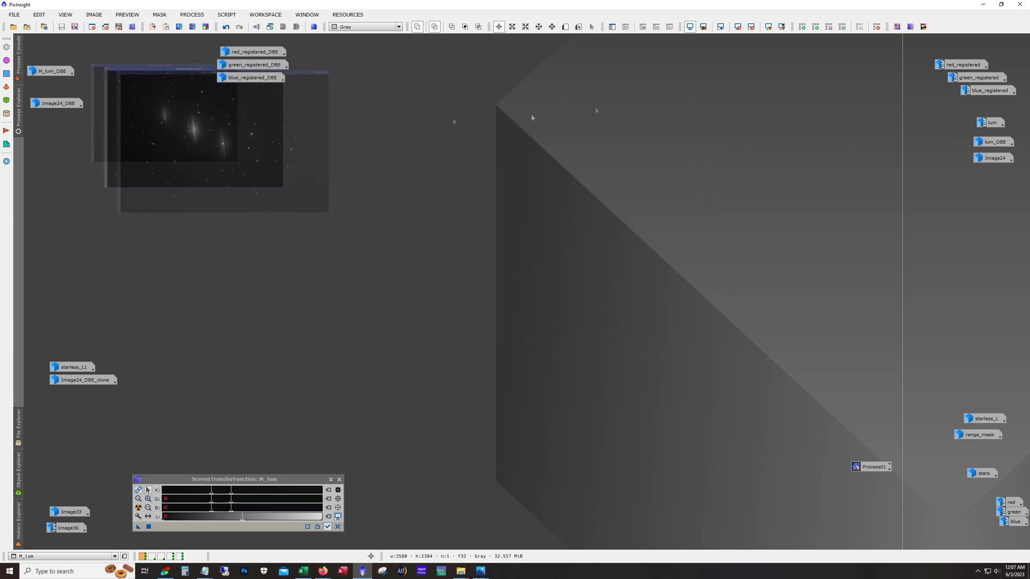
Open M_lum_DBE, centre it in the workspace and apply STF AutoStretch
double_click(53, 71)
left_click_drag(197, 86, 383, 108)
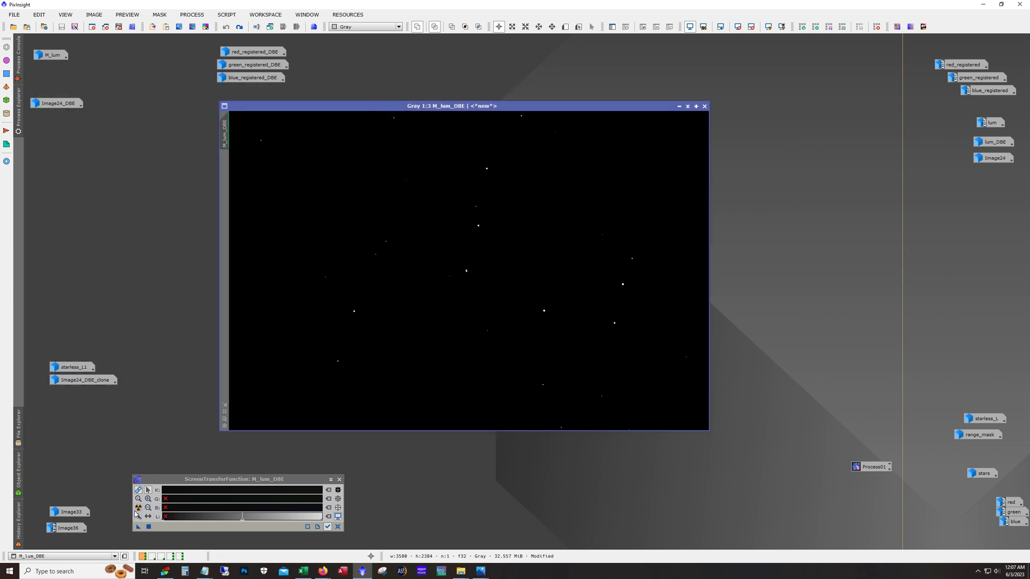
left_click(138, 507)
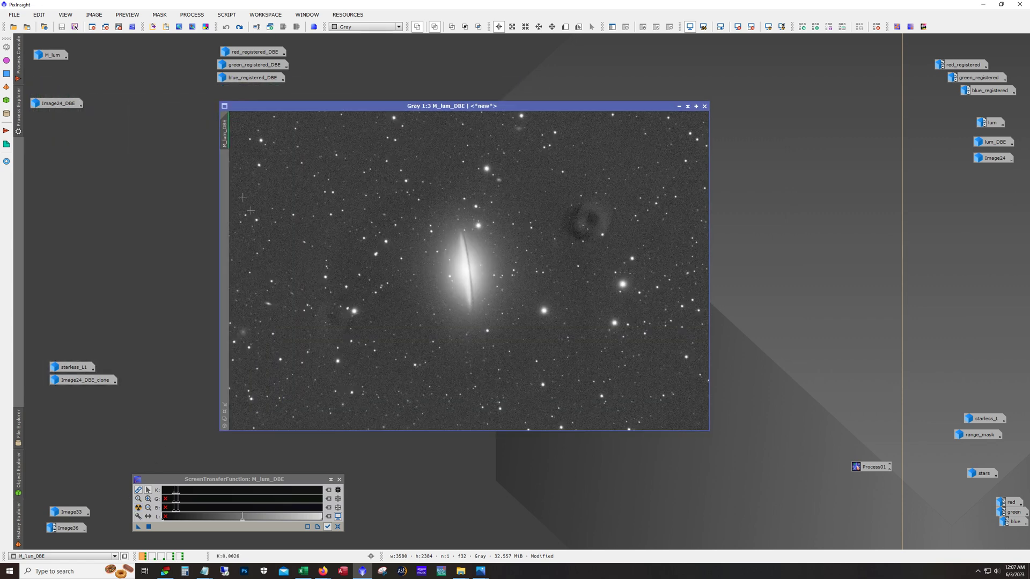
Redo through M_lum_DBE's history, undoing the step that turned the image white
left_click(240, 26)
scroll(467, 279, "up", 3)
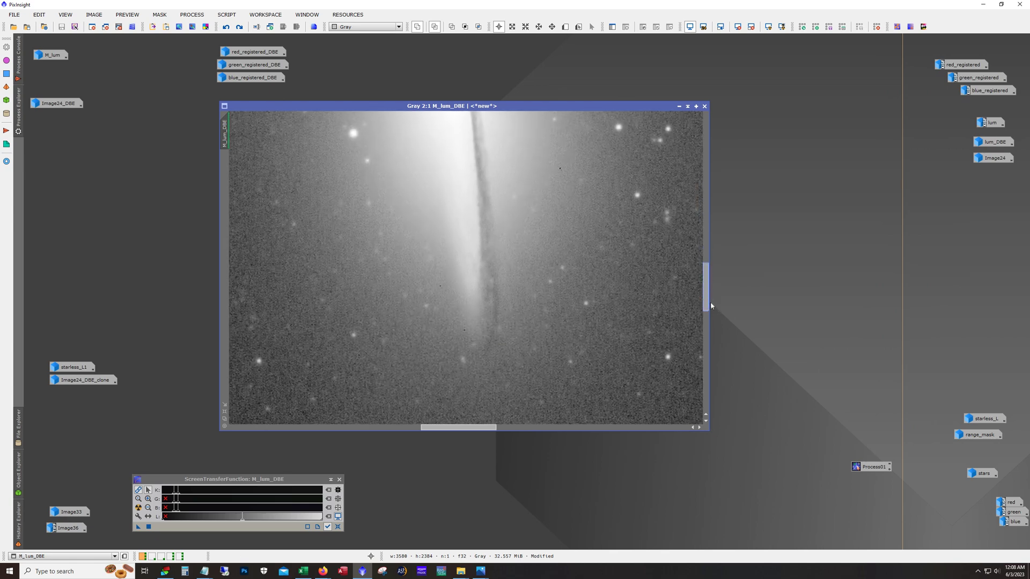
mouse_move(708, 288)
left_mouse_down()
mouse_move(708, 259)
mouse_move(708, 290)
left_mouse_up()
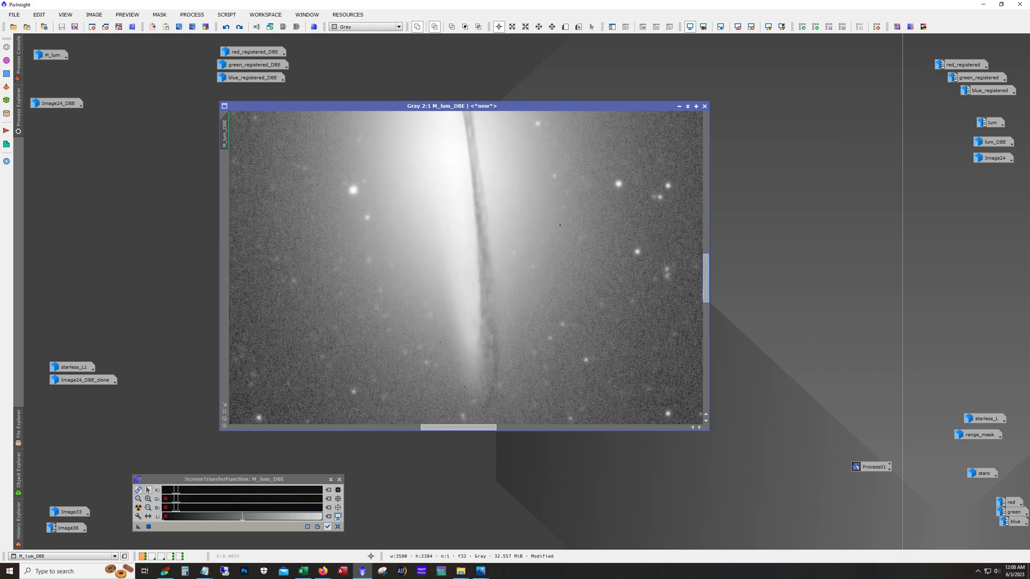
scroll(540, 268, "down", 1)
scroll(540, 268, "down", 2)
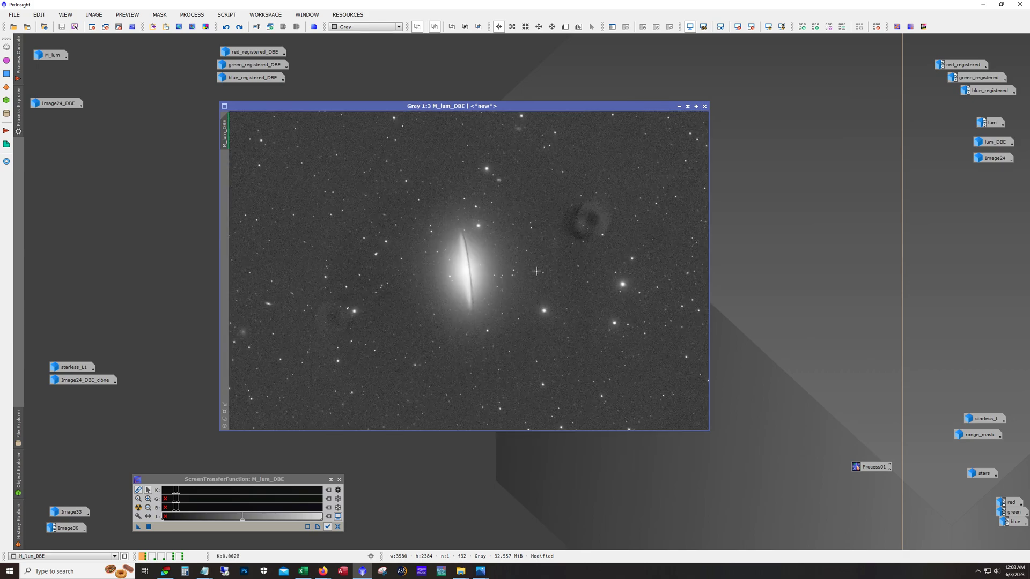
left_click(238, 28)
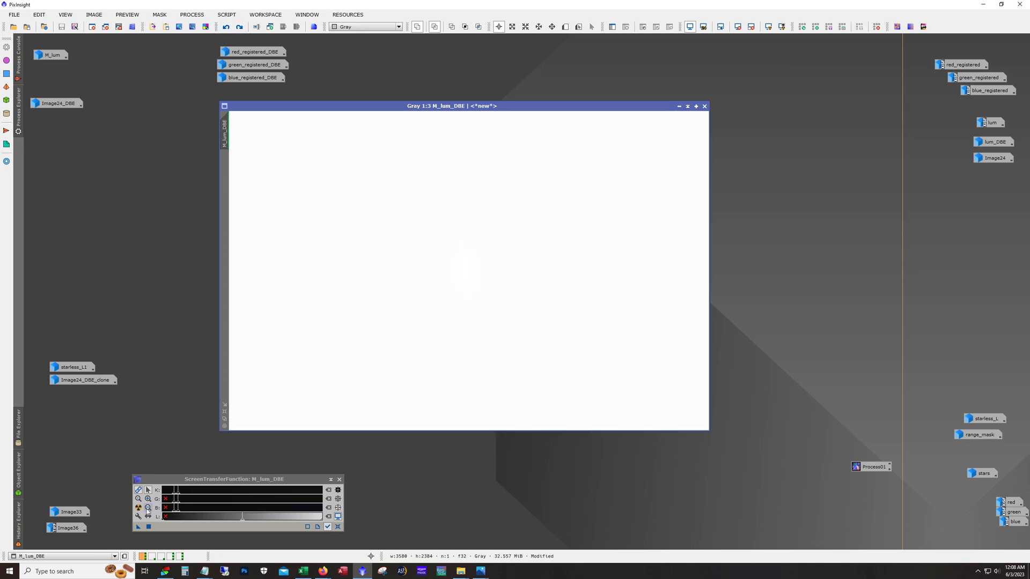
key("ctrl+z")
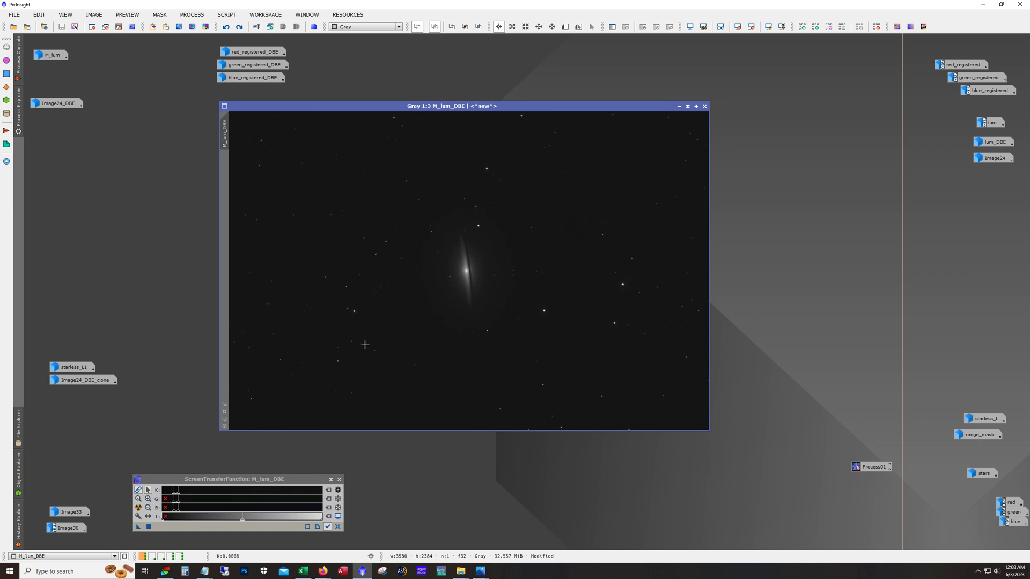
left_click(240, 28)
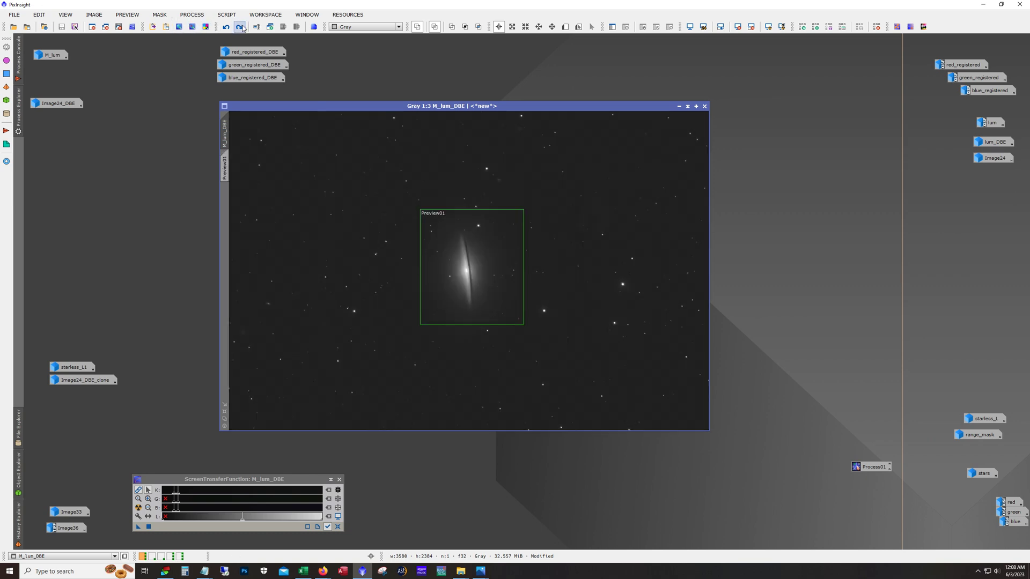
Return M_lum_DBE to its starless version and zoom in on the galaxy's dust lane
left_click(242, 28)
left_click(240, 27)
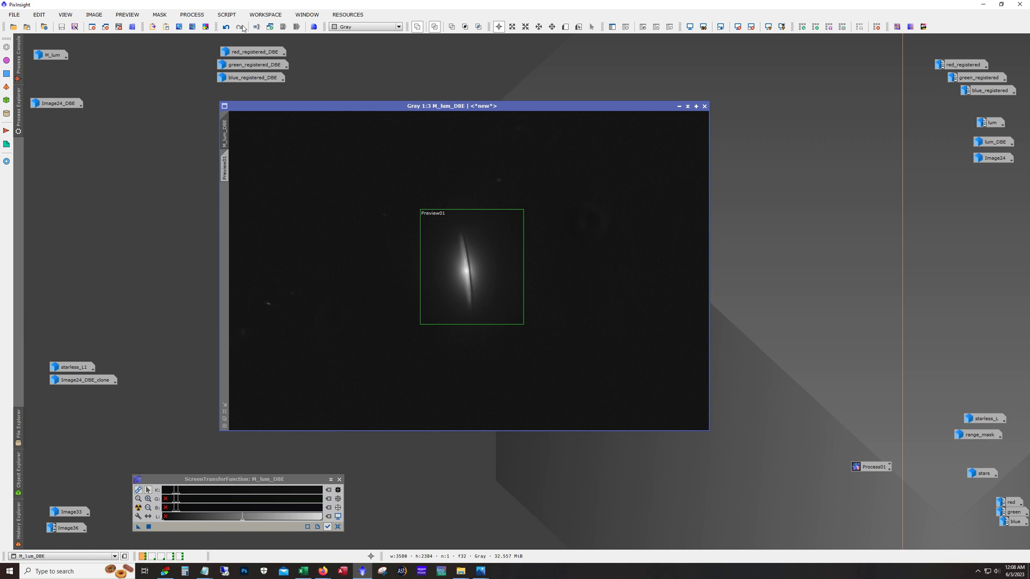
scroll(464, 262, "up", 3)
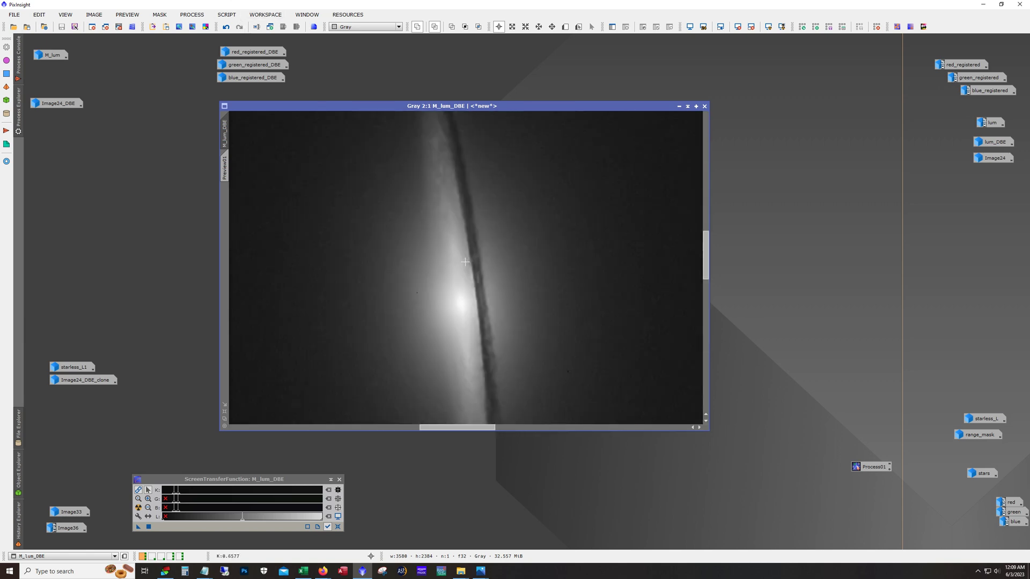
left_click_drag(706, 272, 719, 250)
scroll(464, 266, "up", 1)
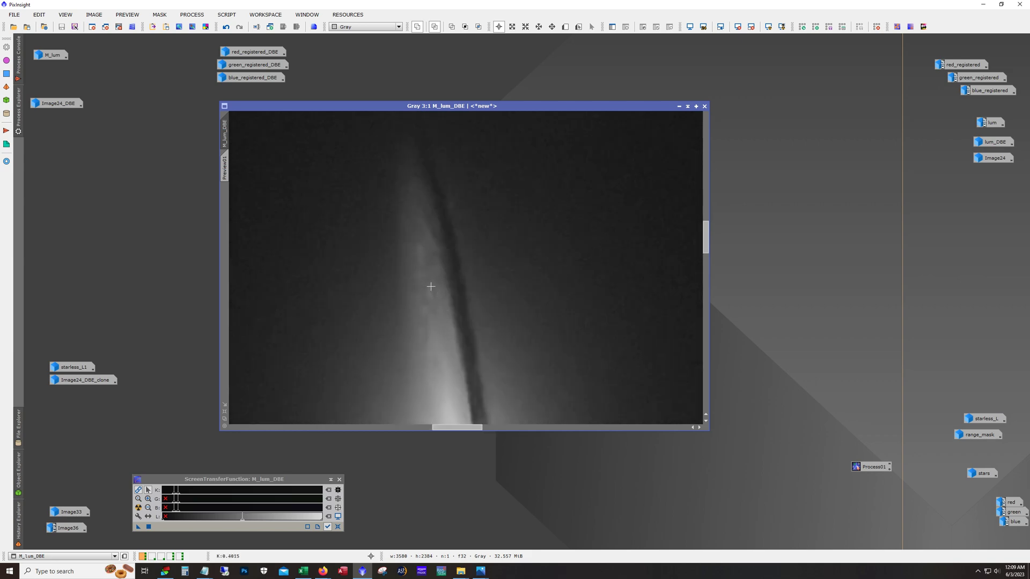
scroll(431, 287, "down", 1)
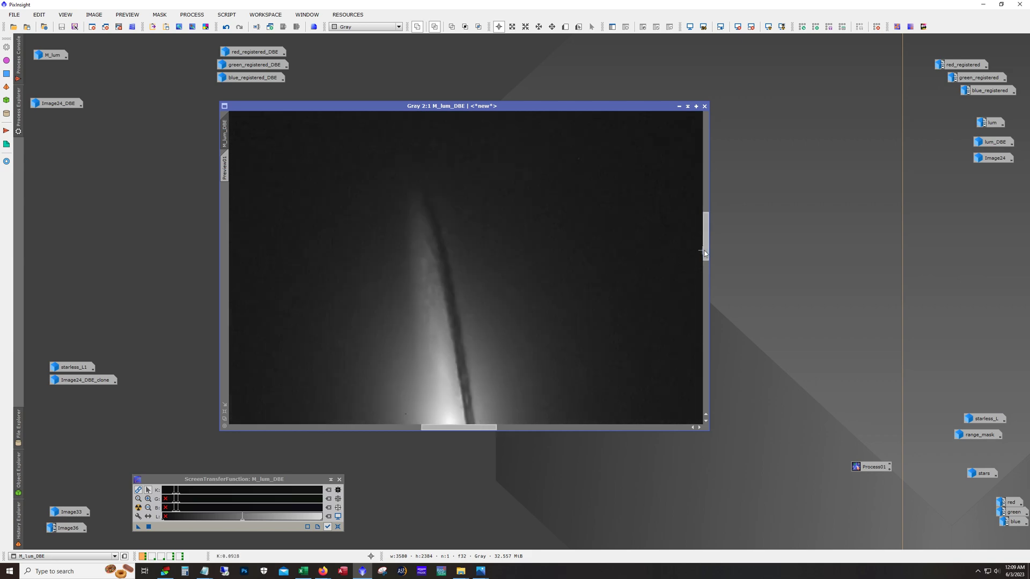
left_click_drag(706, 252, 701, 291)
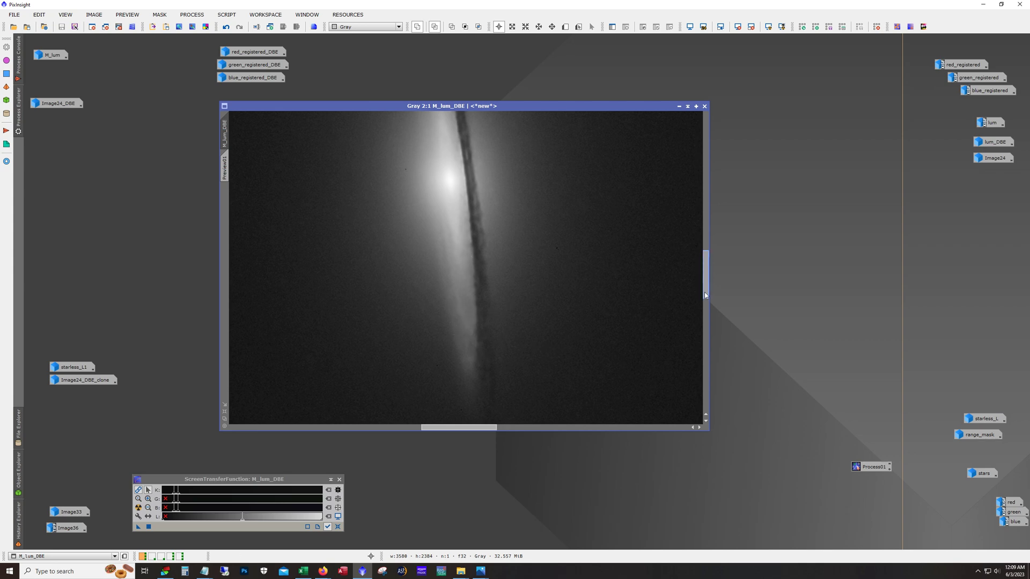
Zoom back out and open the Image24_DBE colour image
left_click_drag(703, 292, 705, 252)
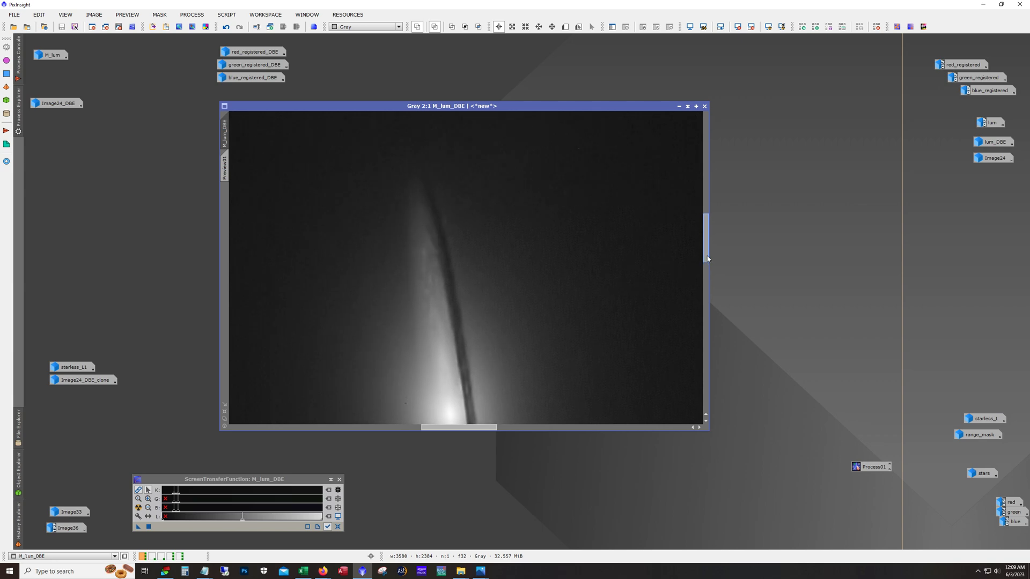
scroll(539, 366, "down", 3)
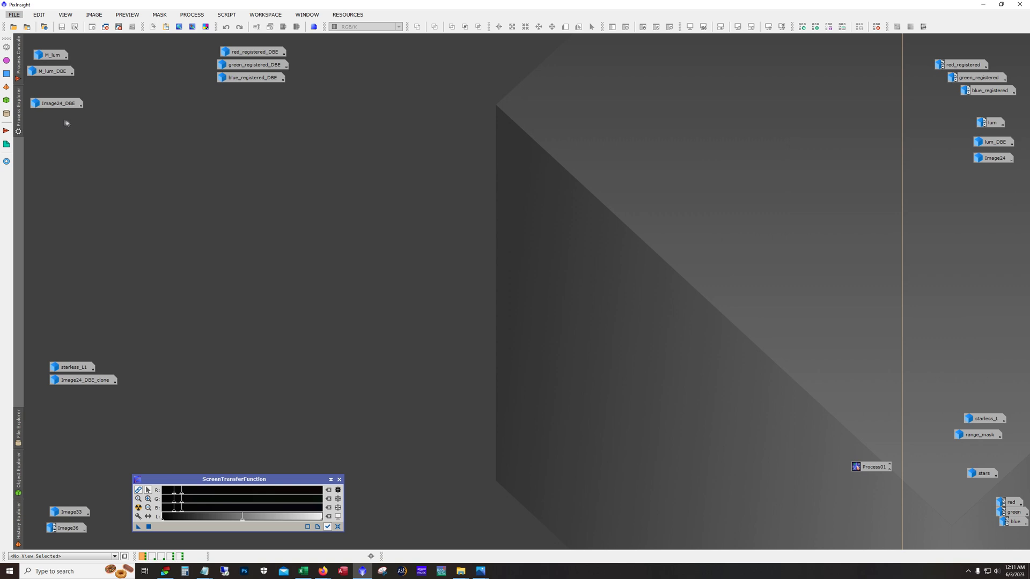
double_click(63, 100)
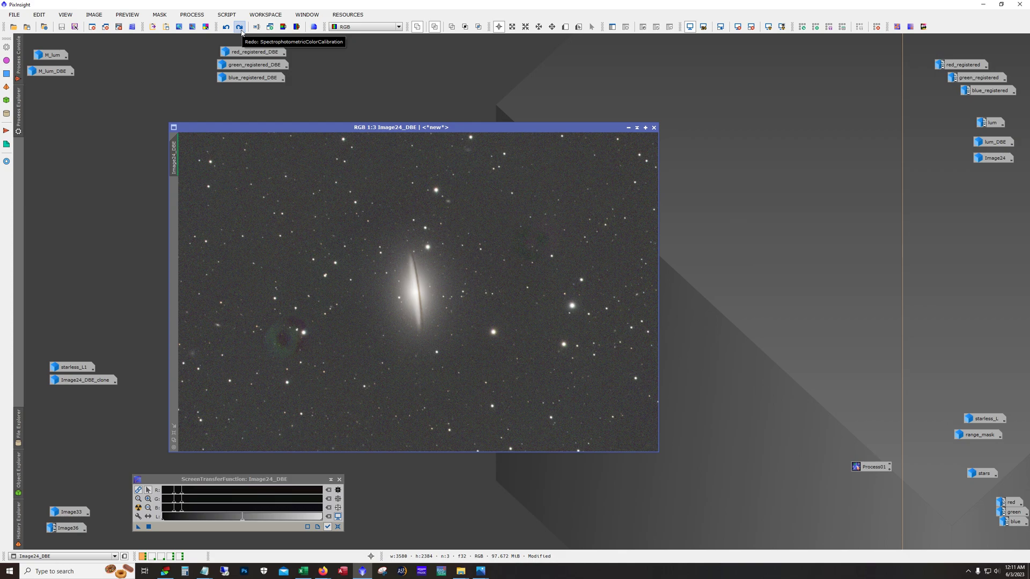
Redo Image24_DBE's colour calibration steps, browsing the Script and Process menus, then minimize it
left_click(240, 26)
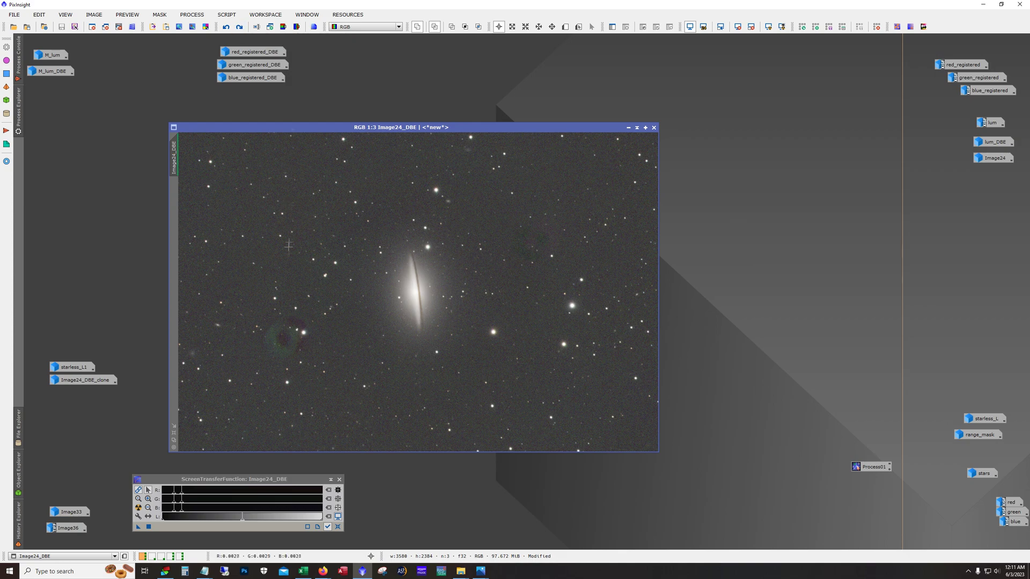
left_click(239, 27)
left_click(227, 16)
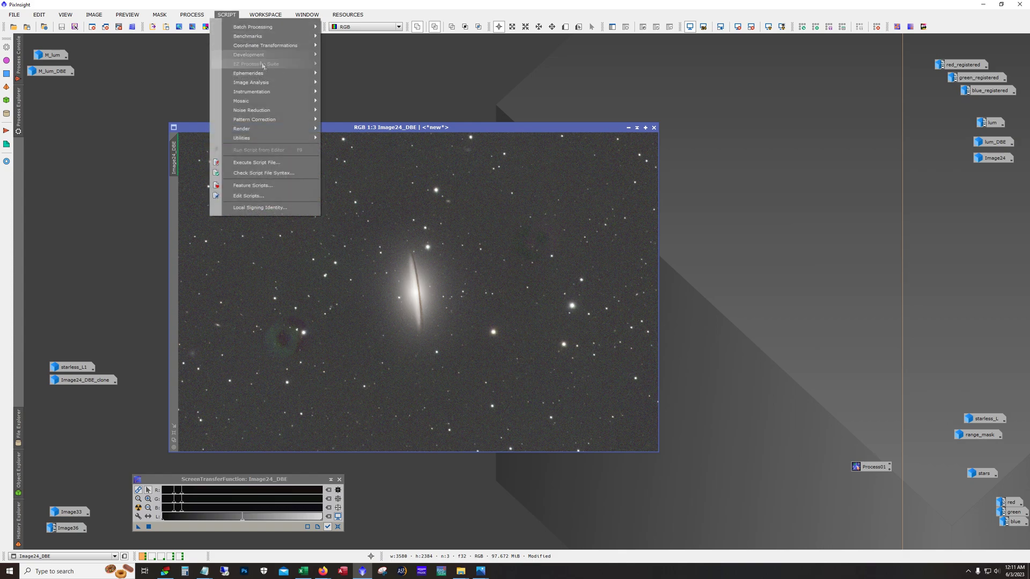
mouse_move(273, 82)
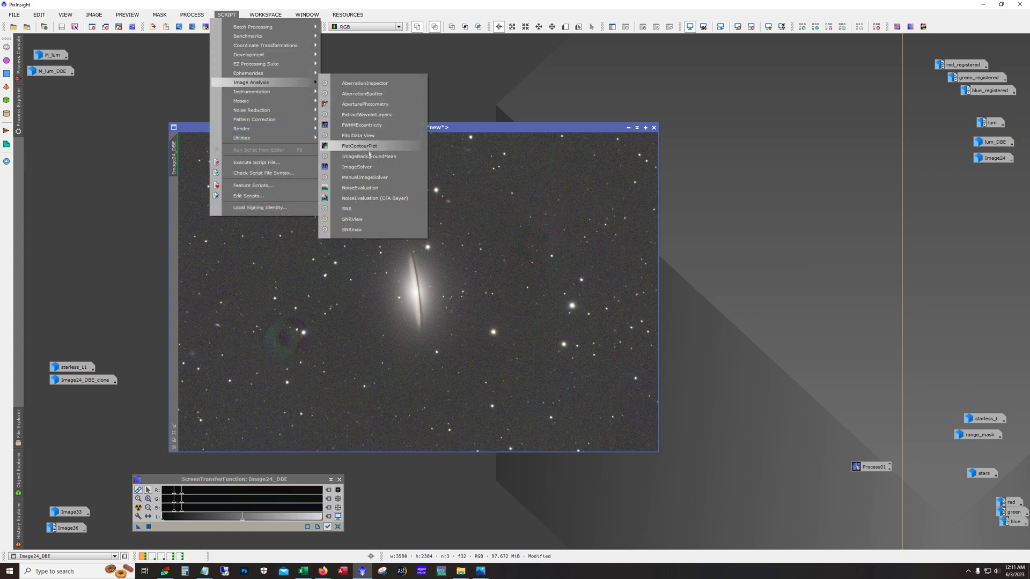
left_click(194, 16)
left_click(194, 16)
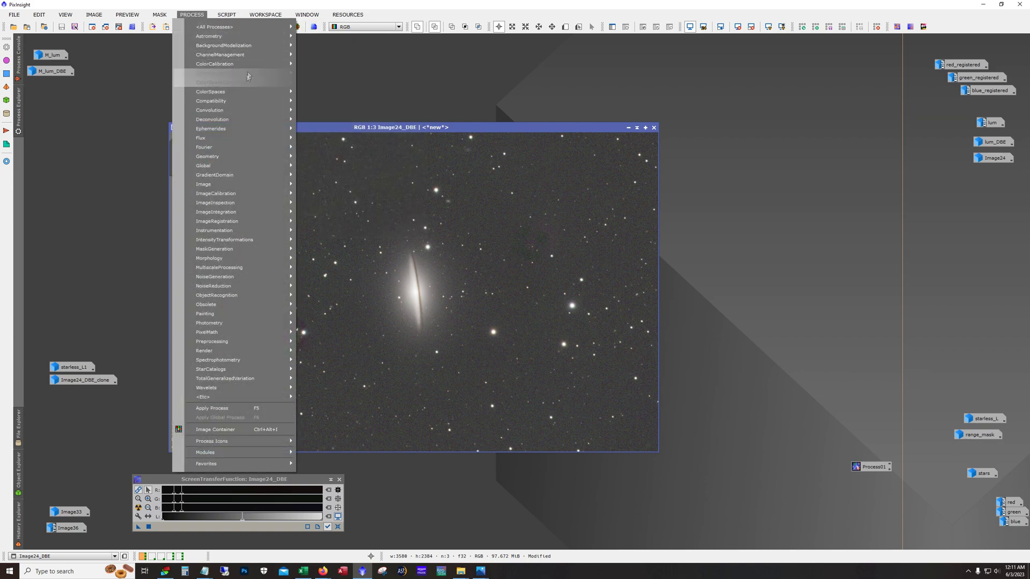
mouse_move(249, 65)
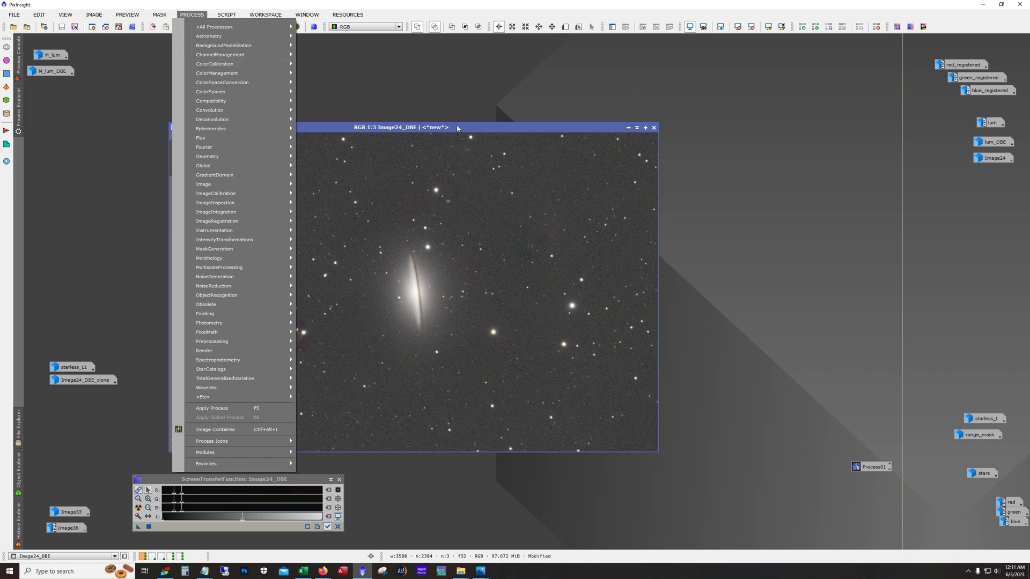
key("Escape")
left_click(240, 28)
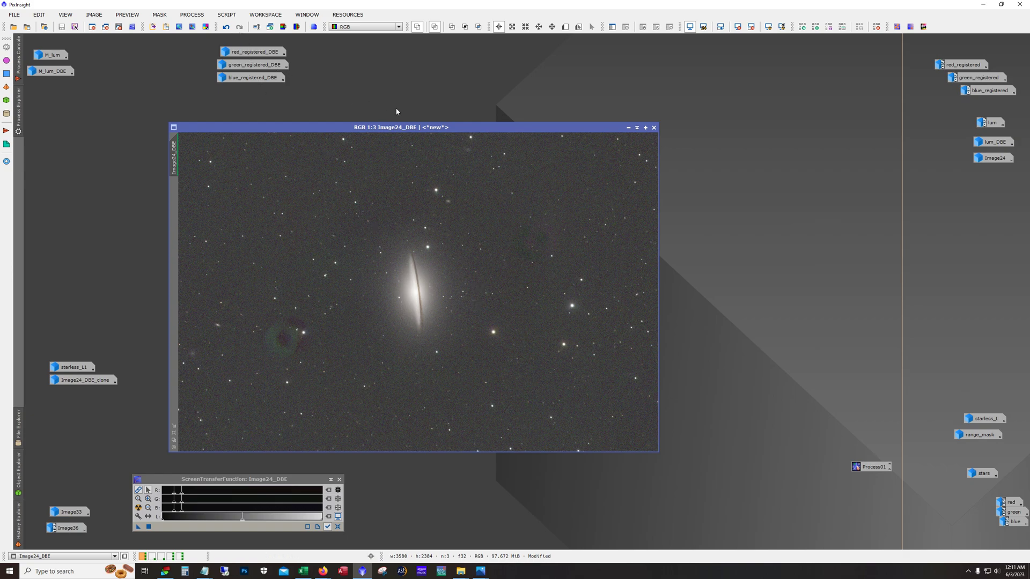
left_click(628, 128)
Open Image24_DBE_clone, redo its star removal, smoothing and stretch, and disable auto-stretch
double_click(95, 382)
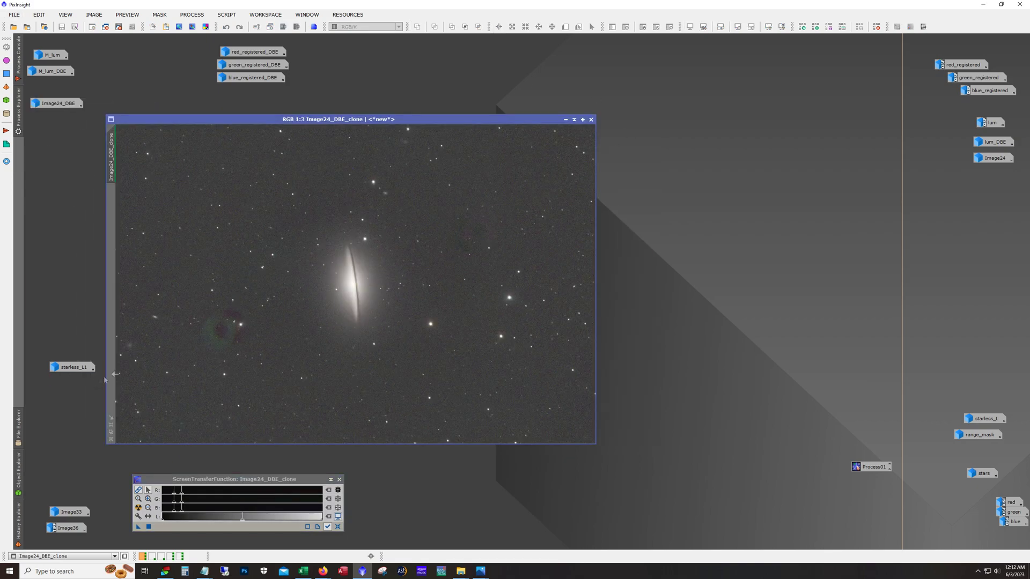
left_click(239, 27)
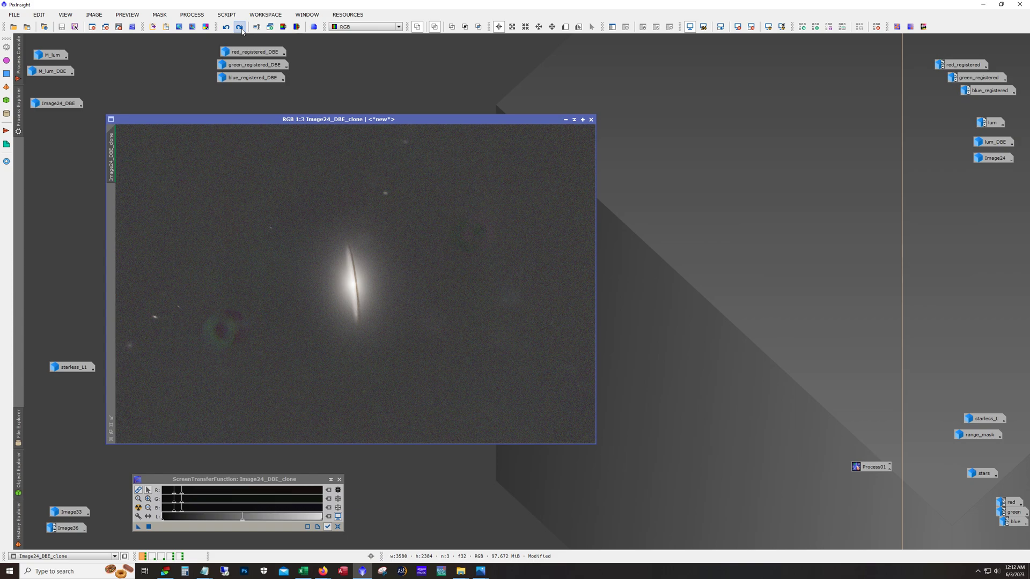
left_click(241, 28)
left_click(239, 28)
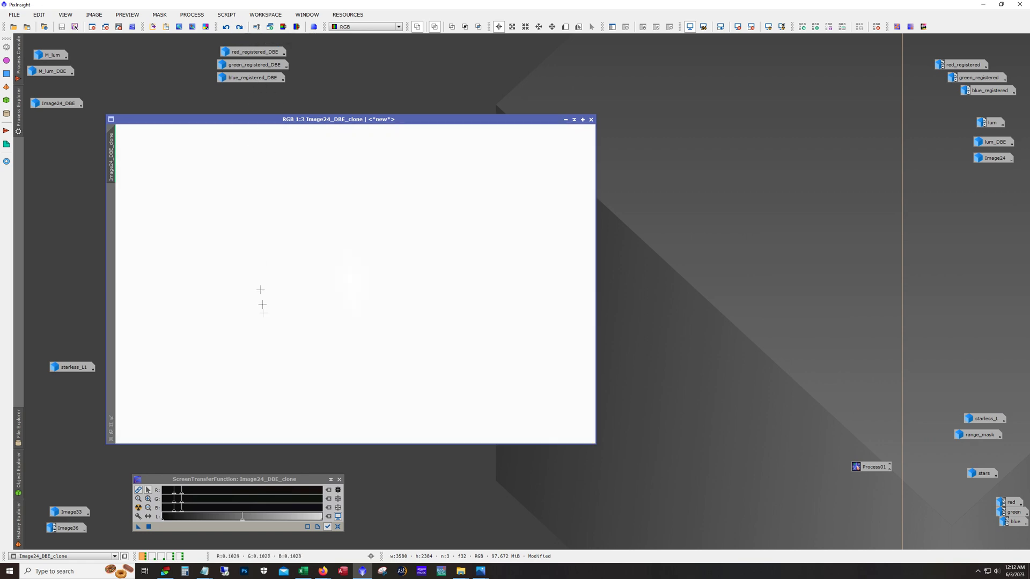
key("ctrl+F12")
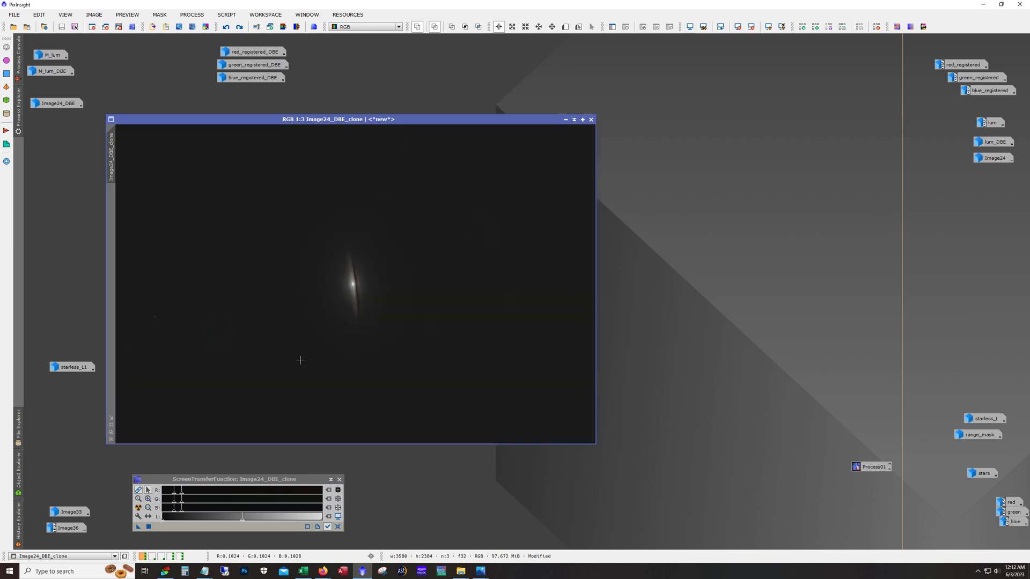
Redo the clone's remaining five history steps until it becomes the starless image
left_click(237, 29)
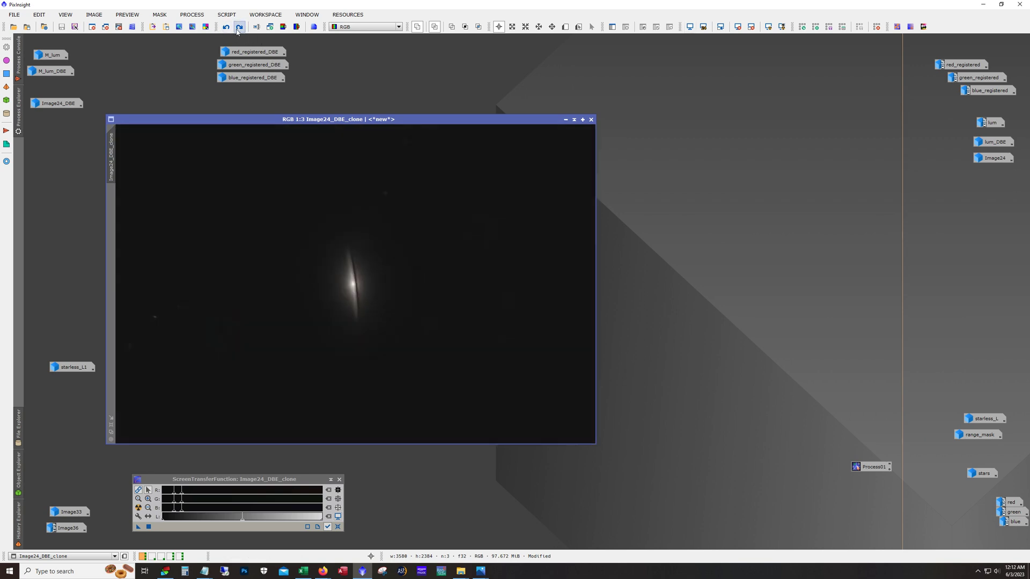
left_click(238, 29)
left_click(237, 30)
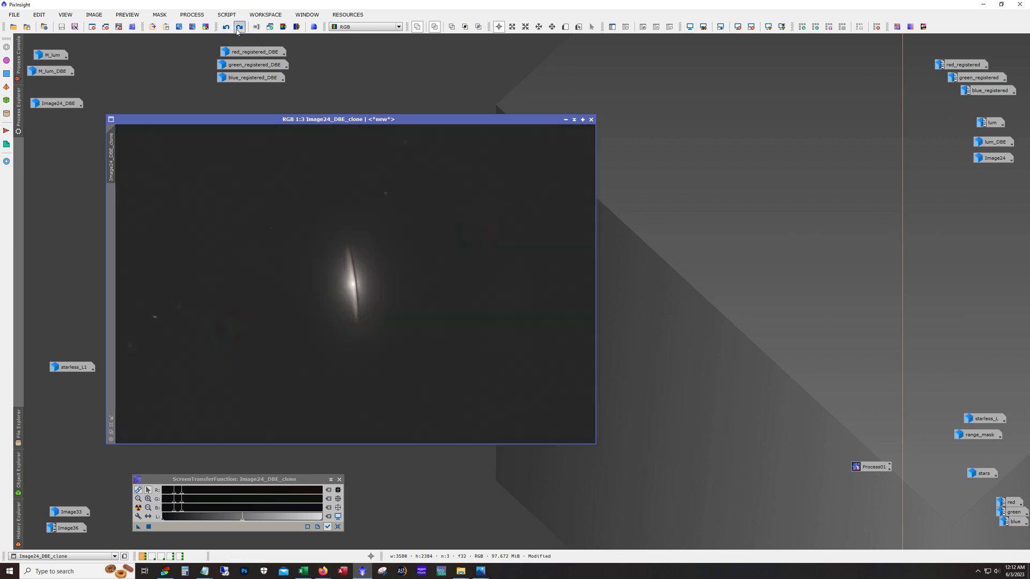
left_click(238, 29)
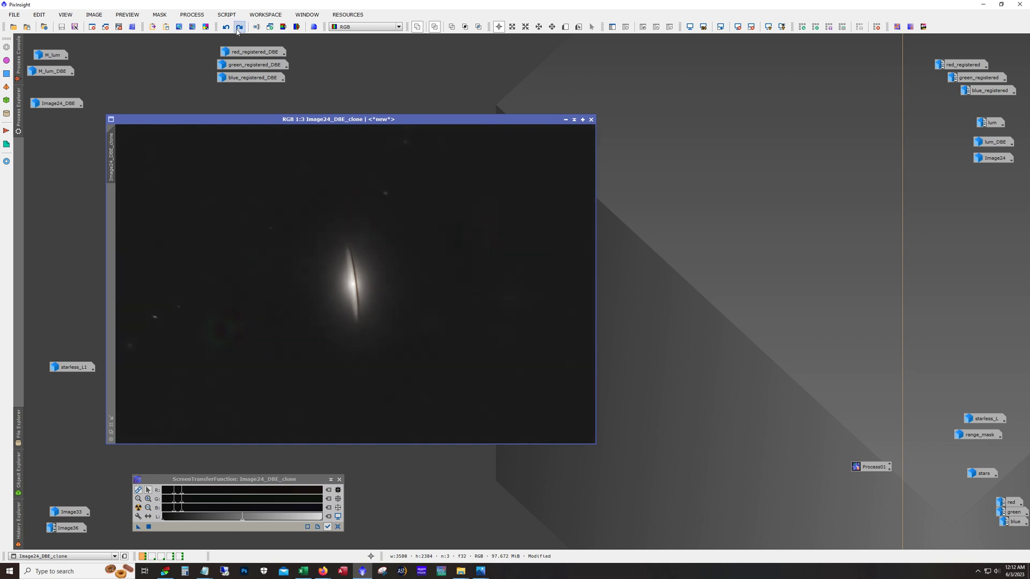
left_click(238, 30)
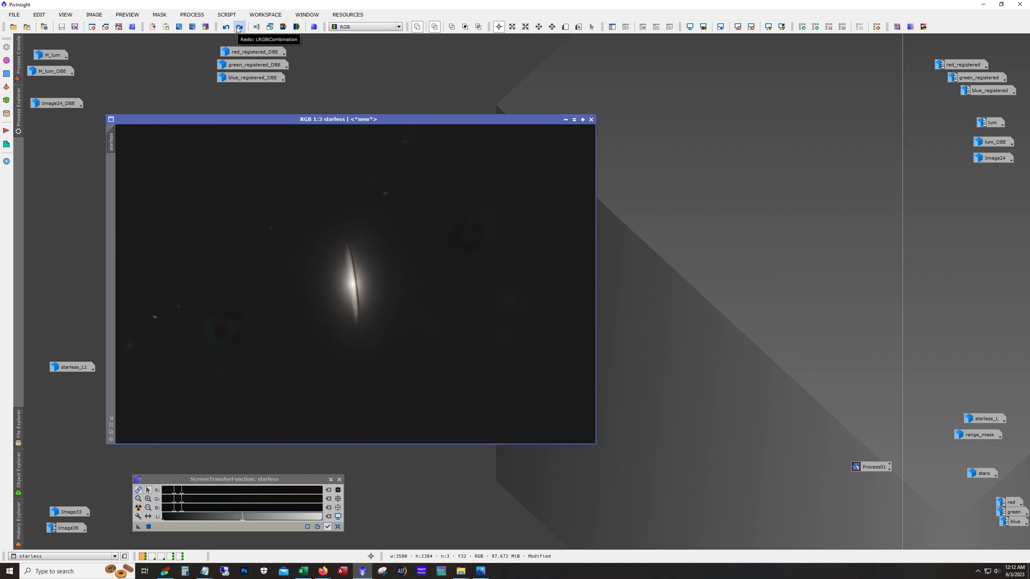
Redo the LRGB combination and mask, show the mask overlay, and briefly open starless_L1
left_click(239, 27)
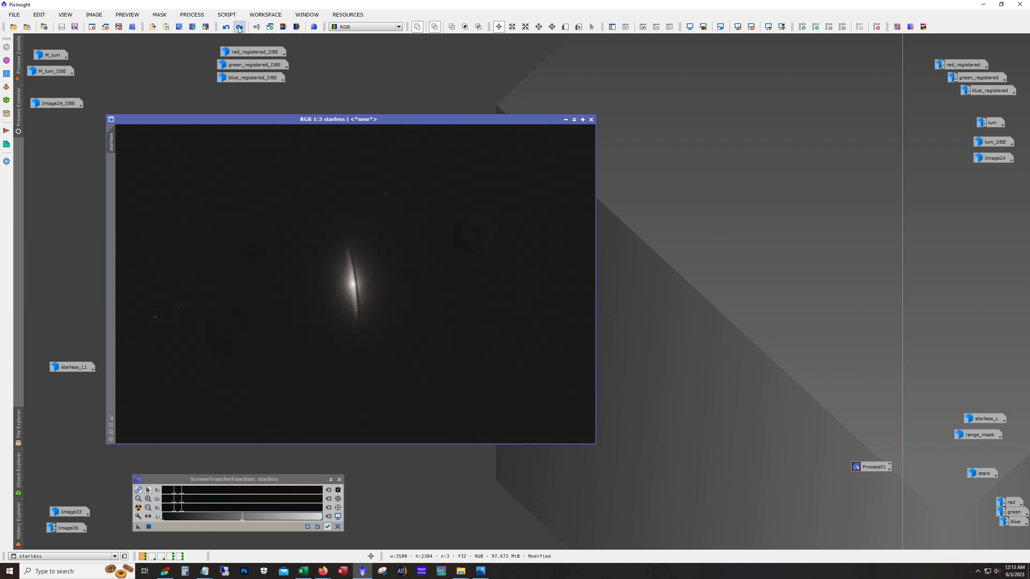
left_click(240, 28)
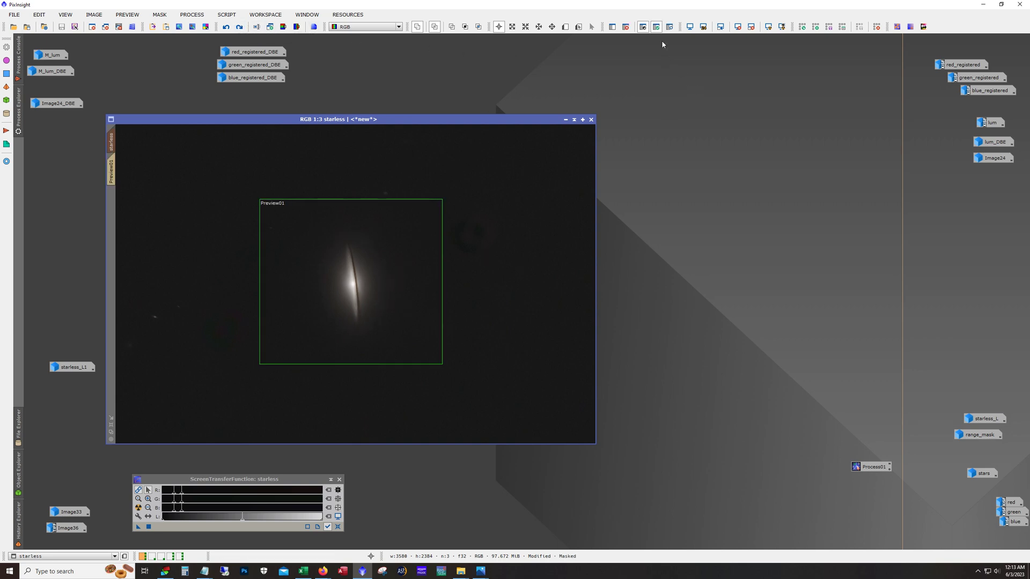
left_click(669, 27)
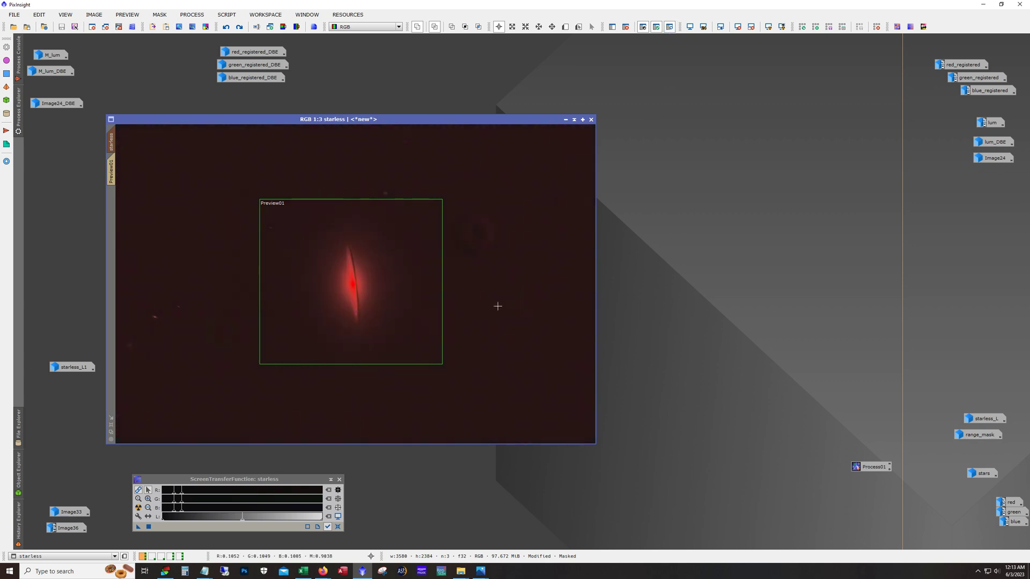
left_click(71, 368)
double_click(71, 368)
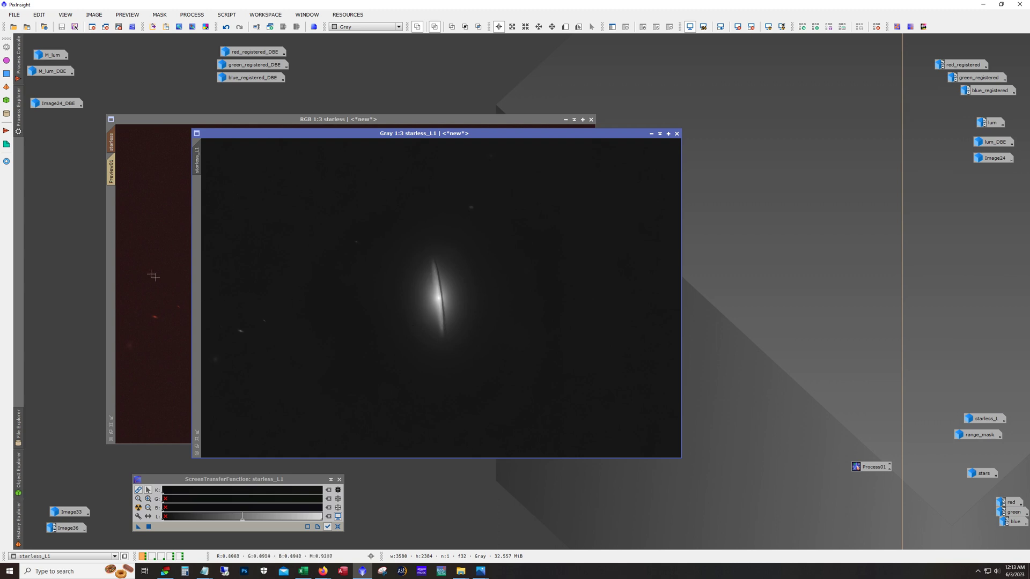
left_click(652, 134)
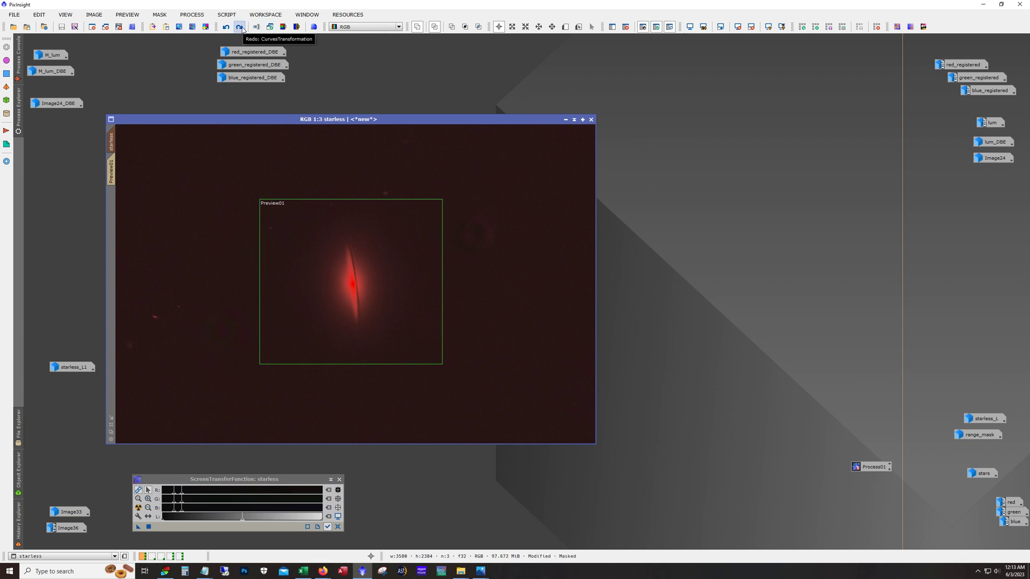
Redo the curves adjustment, hide the mask overlay, and step back to the masked state
left_click(243, 28)
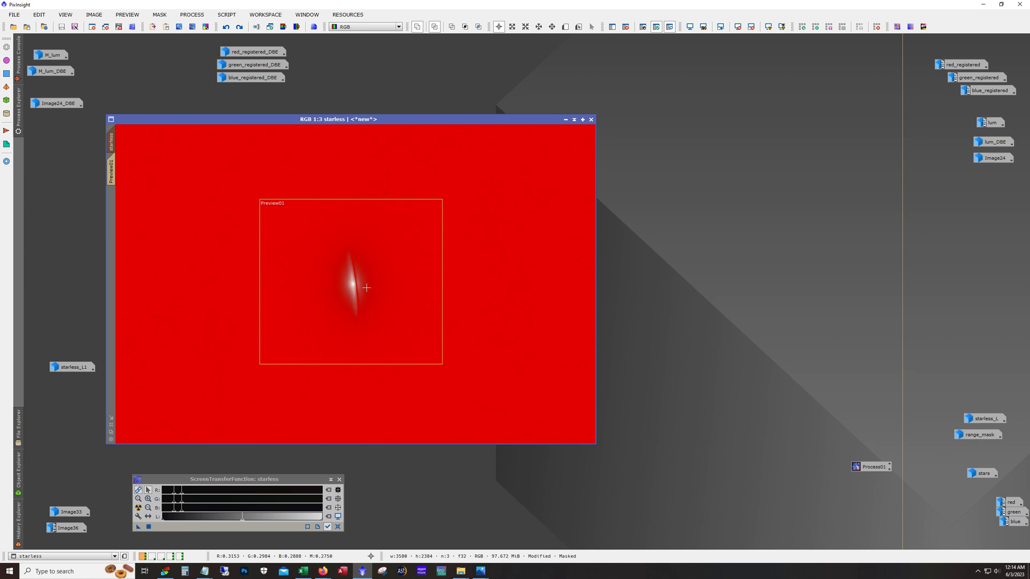
left_click(669, 27)
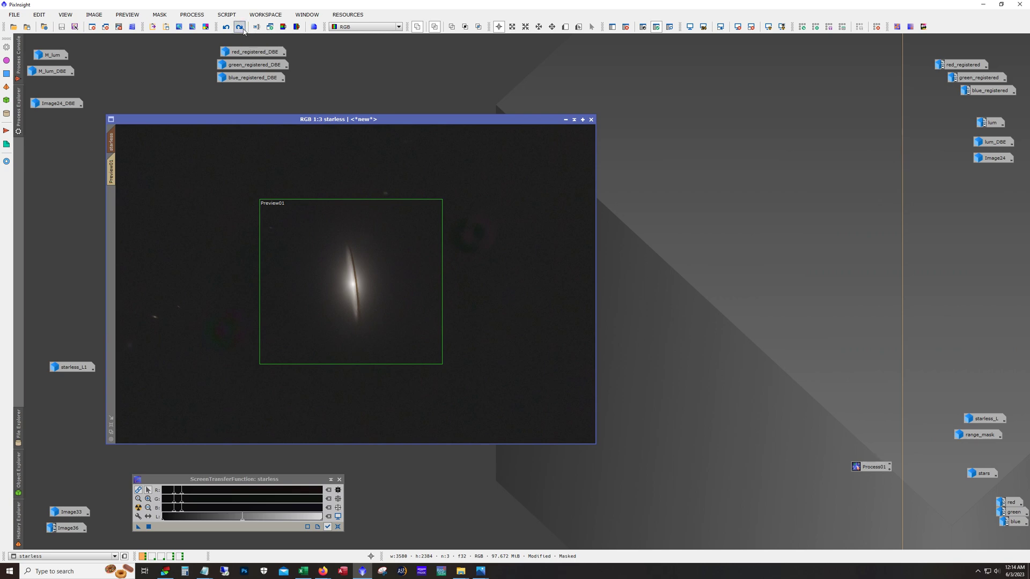
left_click(243, 30)
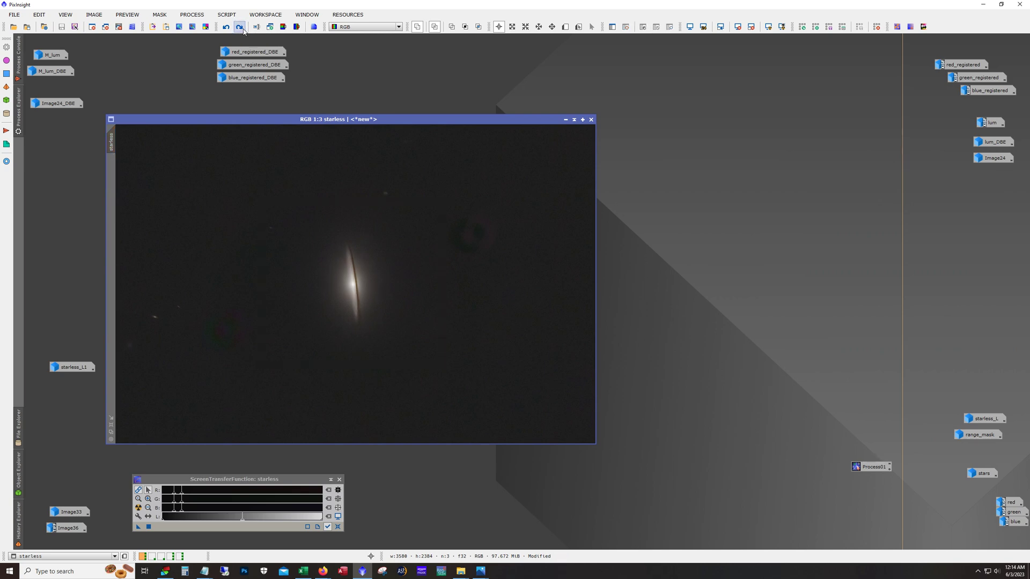
left_click(228, 29)
Remove the mask and duplicate the starless view as starless_clone
left_click(228, 28)
left_click_drag(117, 139, 181, 53)
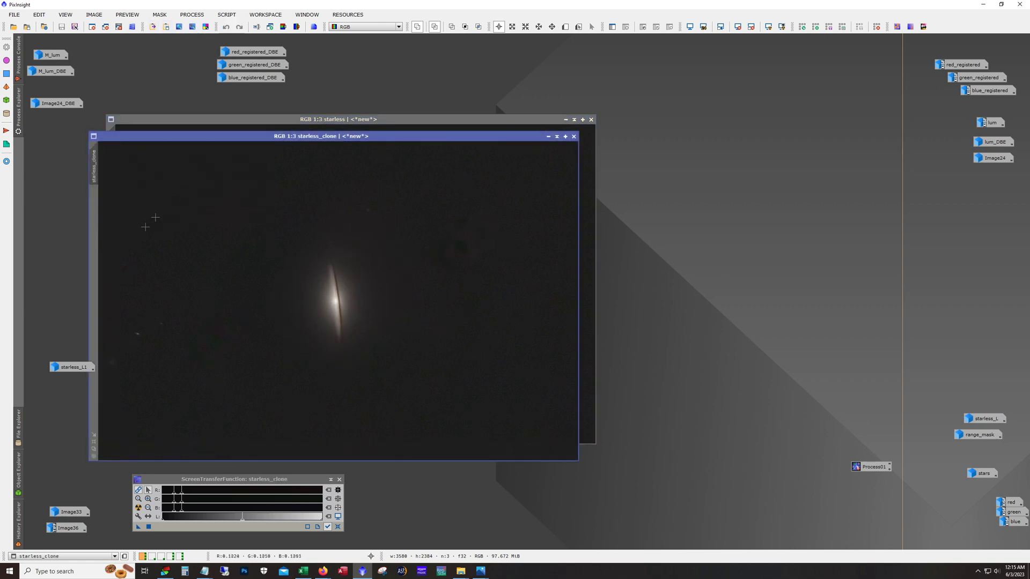
left_click(191, 14)
Clone-stamp clean sky over the dark ring beside the galaxy in starless_clone and apply
mouse_move(202, 27)
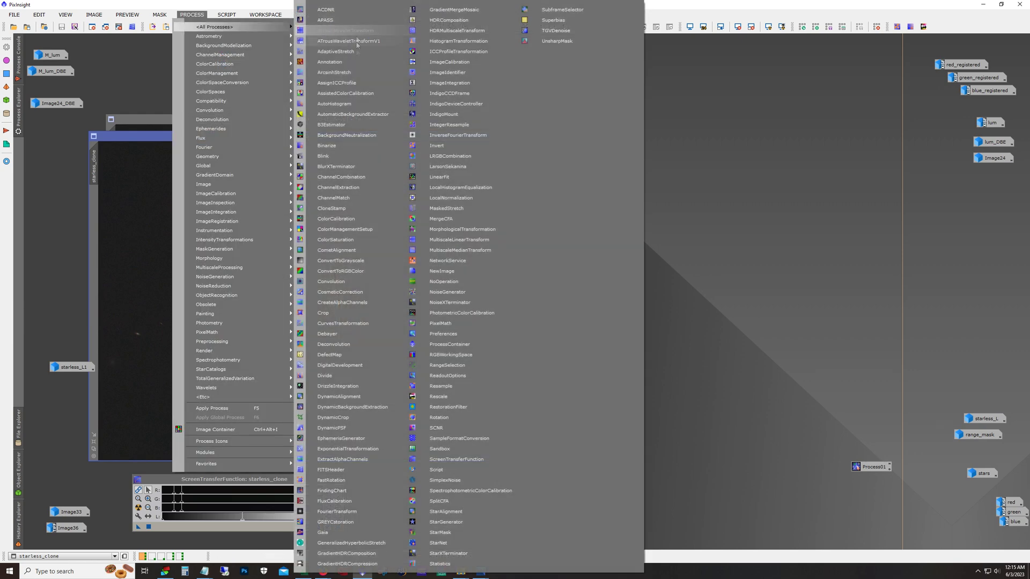
left_click(348, 208)
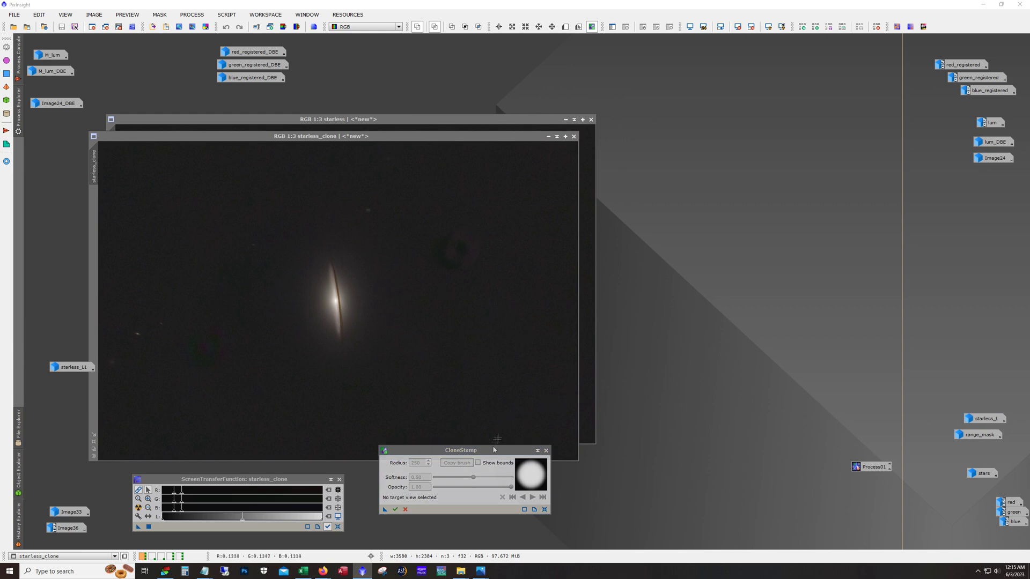
left_click_drag(465, 450, 698, 369)
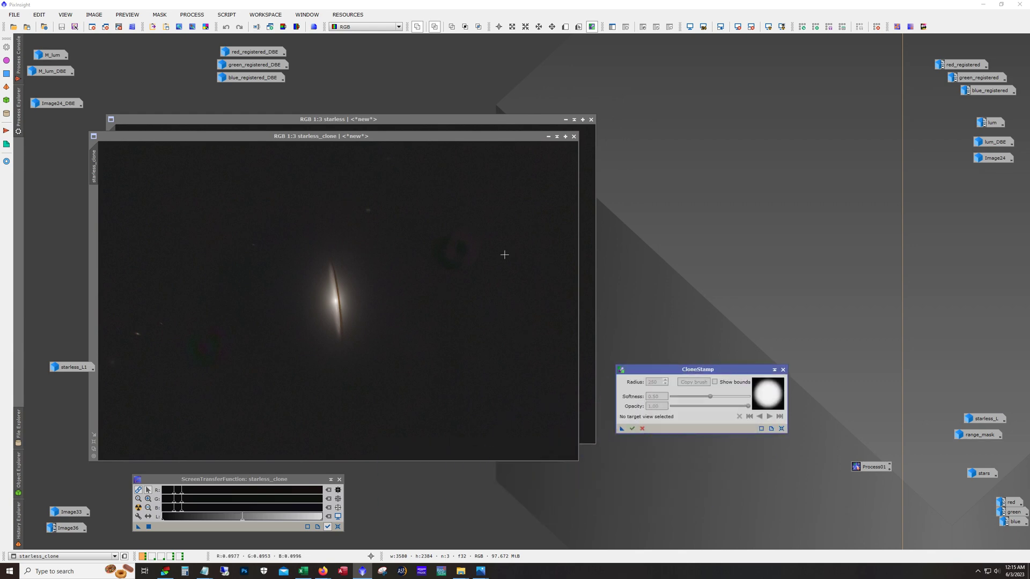
left_click(487, 303)
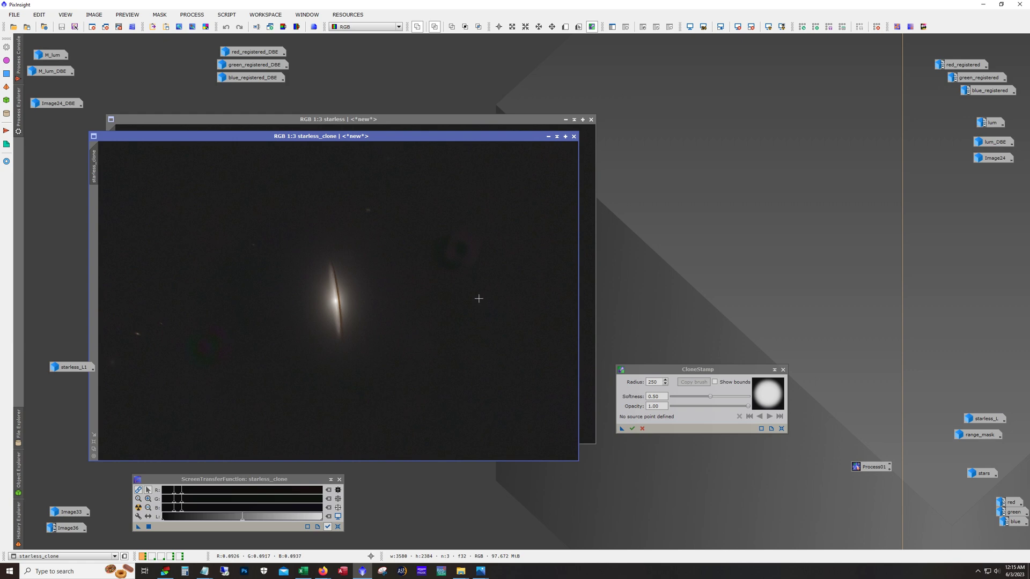
left_click(478, 299, "ctrl")
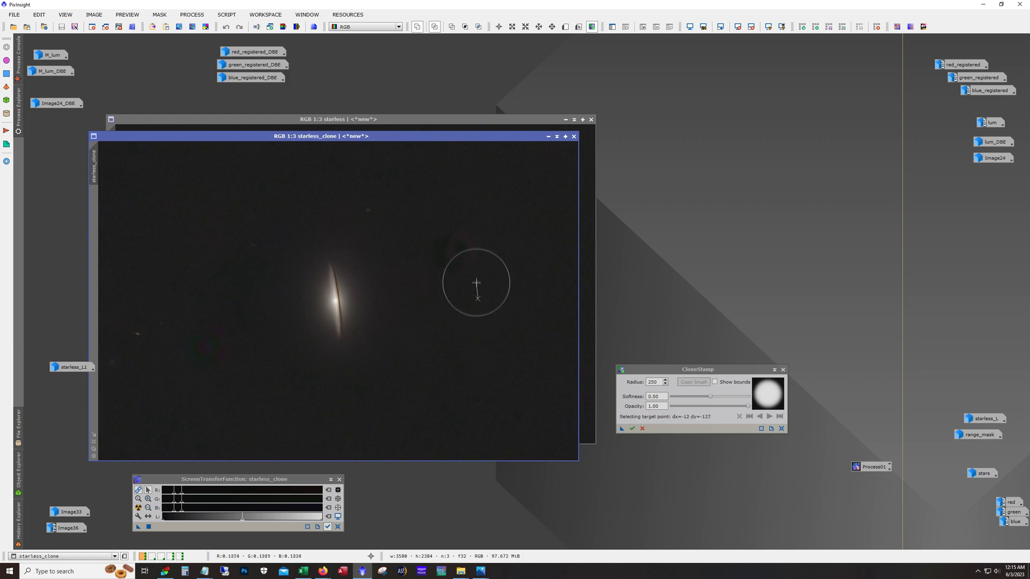
left_click(464, 250)
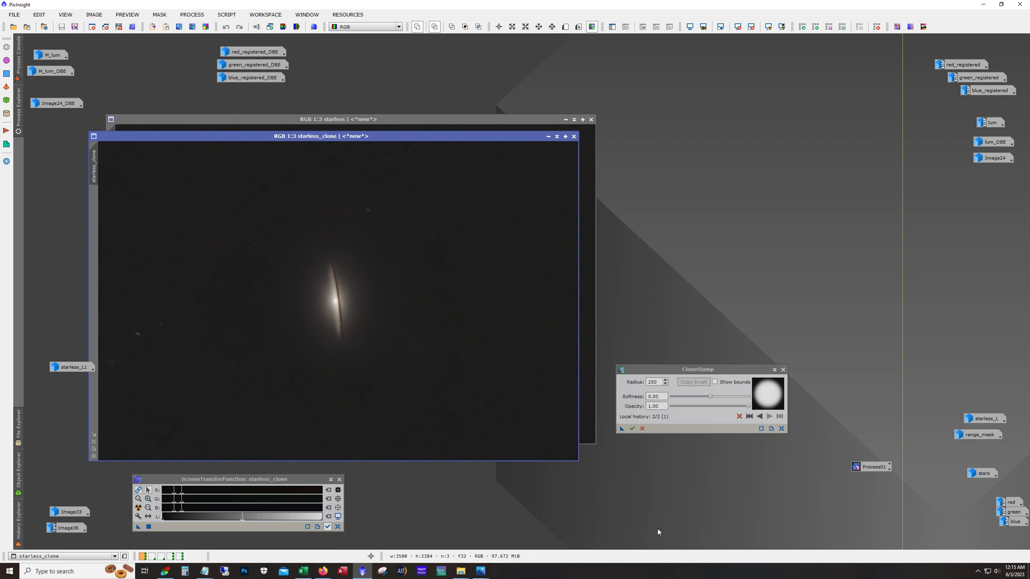
left_click(631, 429)
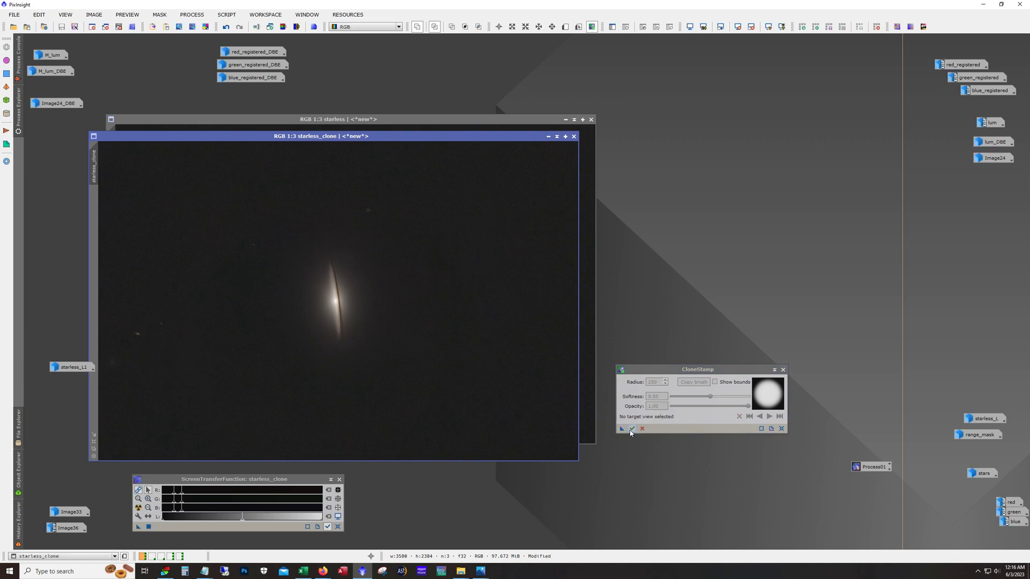
Close CloneStamp and minimize starless_clone, parking its icon below the starless image
left_click(783, 370)
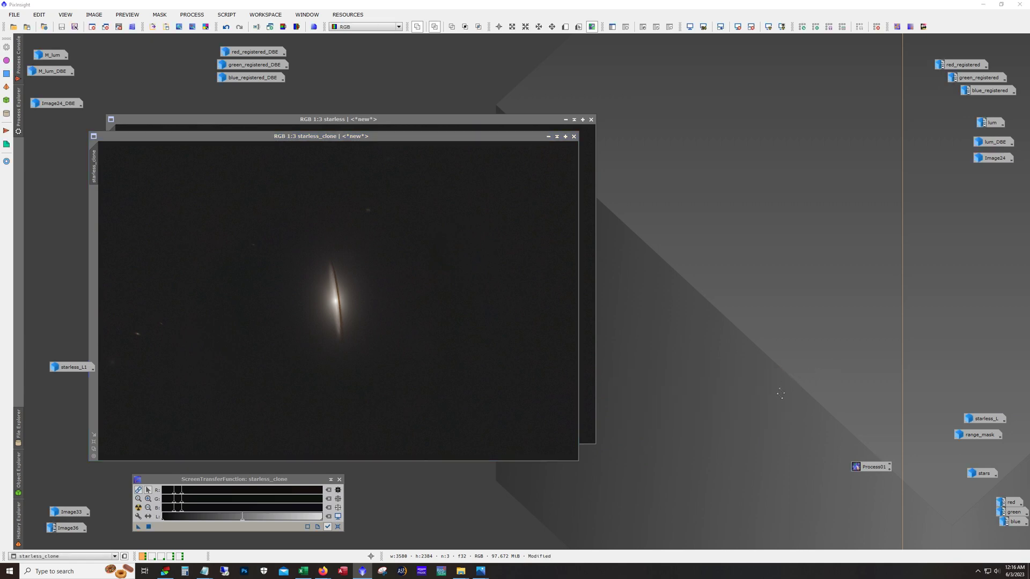
left_click(548, 136)
left_click_drag(369, 302, 366, 451)
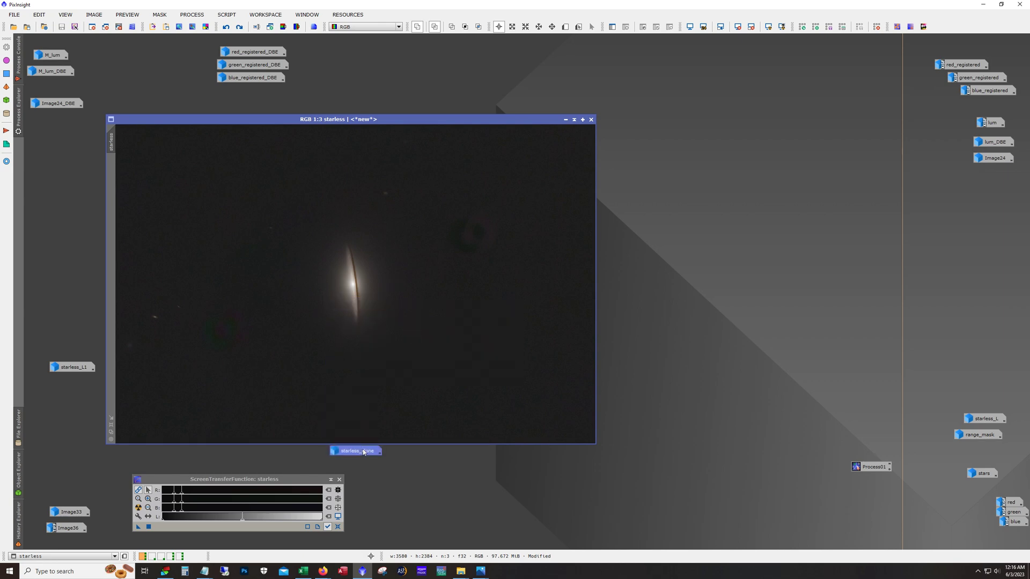
Redo until Preview01 returns with the mask off, then open Image24_DBE_clone_stars
left_click(239, 27)
left_click(239, 27)
left_click(239, 26)
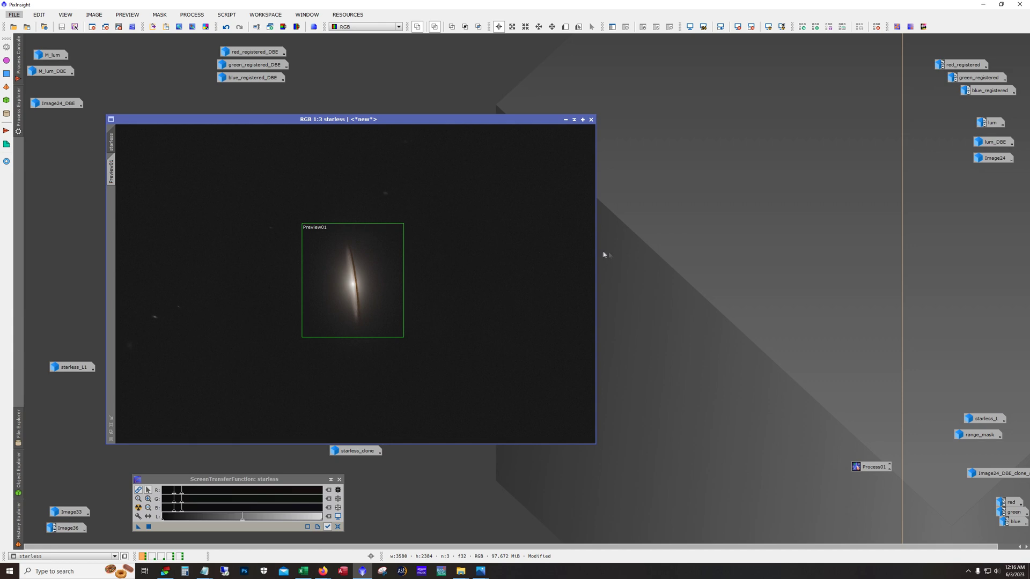
left_click_drag(1002, 475, 984, 472)
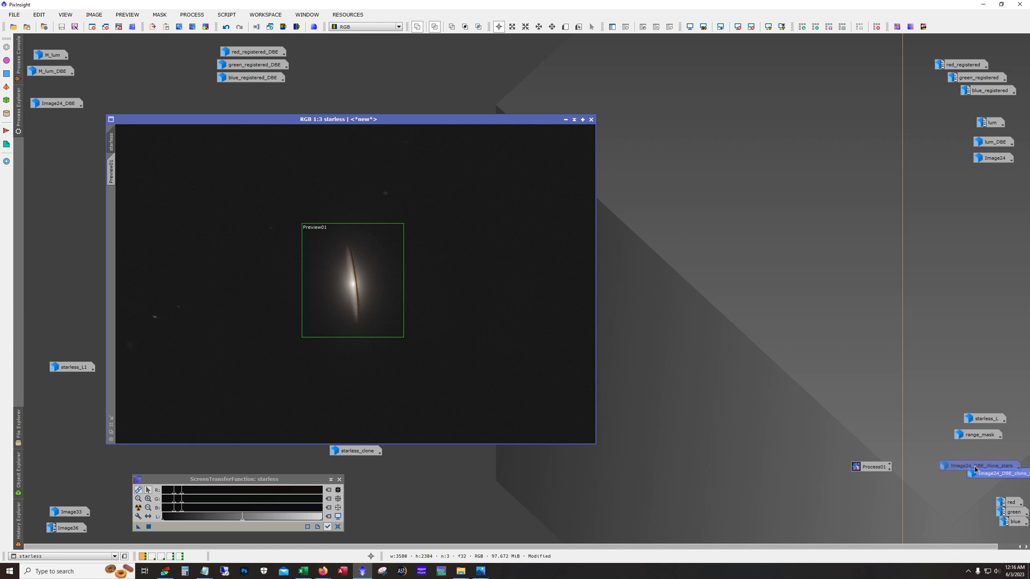
double_click(986, 470)
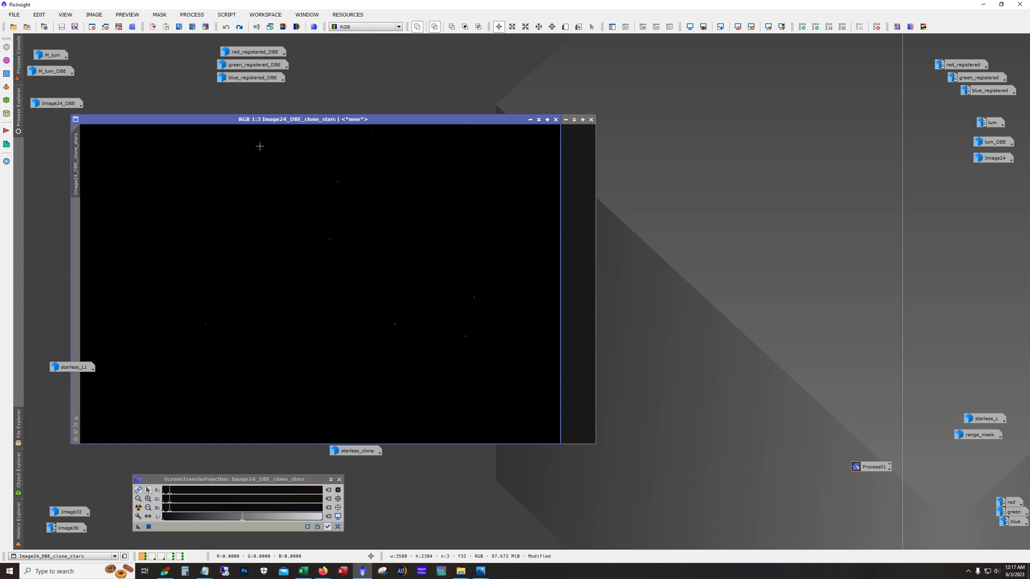
Redo the star image's history through the rgb_stars rename, the stretch and the star colouring
left_click(236, 31)
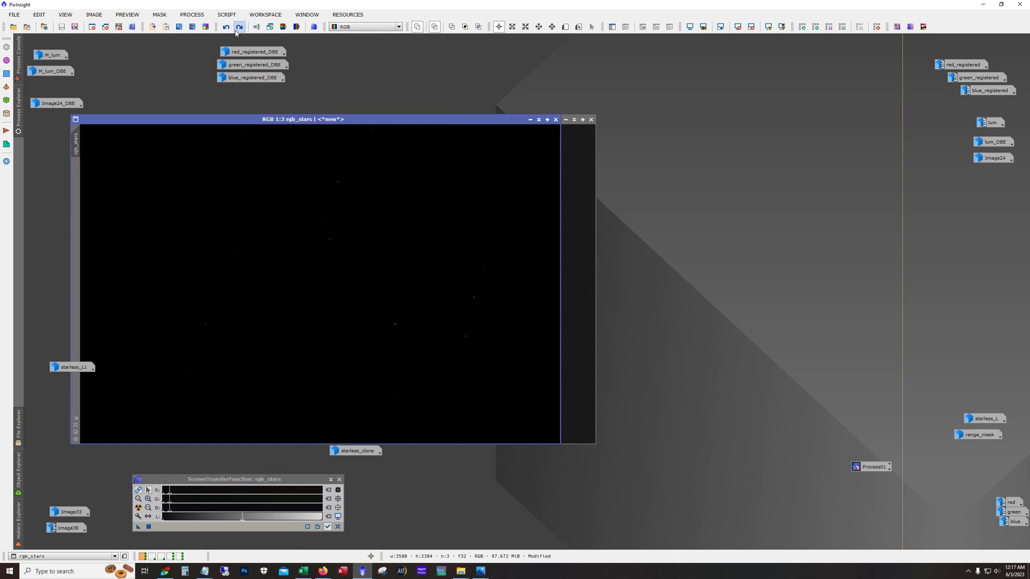
left_click(236, 31)
left_click(236, 31)
left_click(236, 31)
left_click(237, 32)
scroll(337, 235, "up", 1)
scroll(311, 246, "up", 1)
scroll(260, 269, "down", 3)
scroll(256, 277, "up", 1)
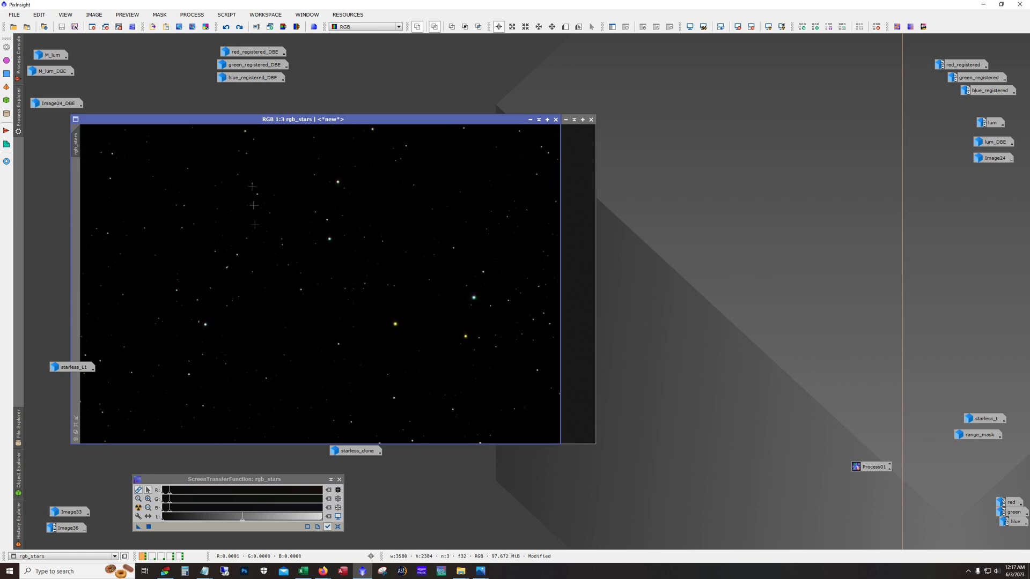
Redo past the inversion until the image is renamed stars, then zoom to 1:1
left_click(240, 27)
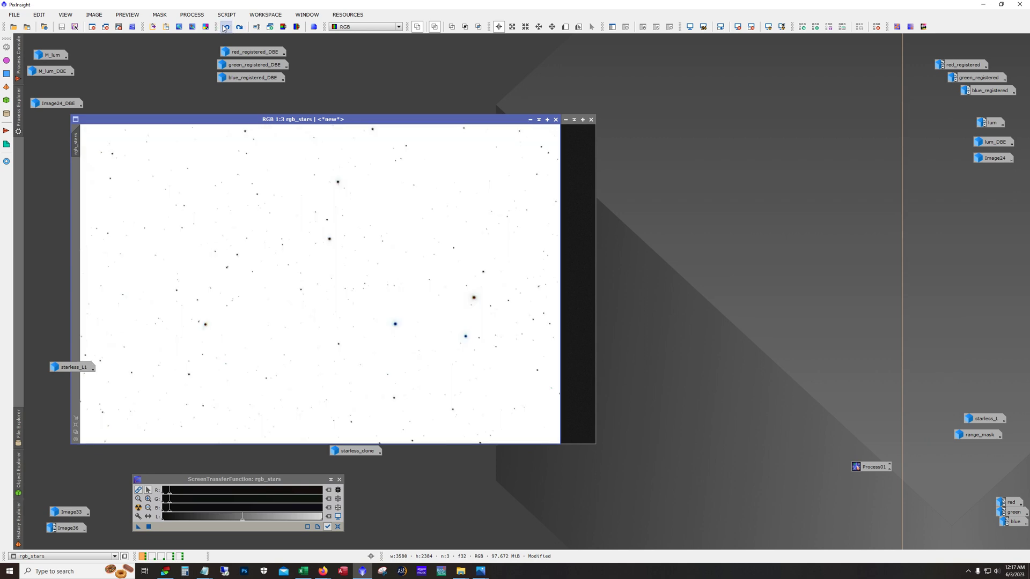
left_click(226, 28)
scroll(225, 308, "up", 4)
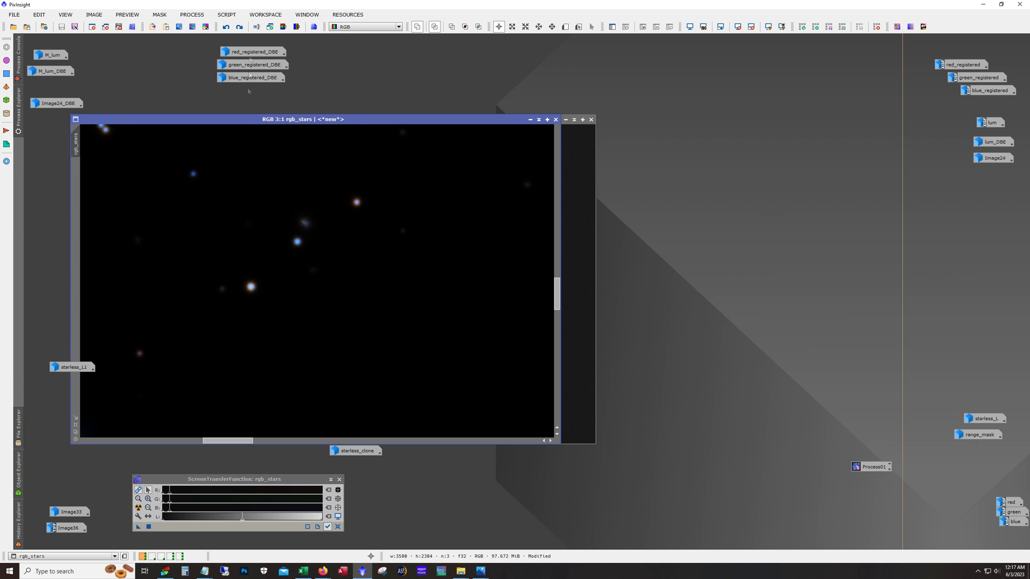
scroll(279, 190, "down", 4)
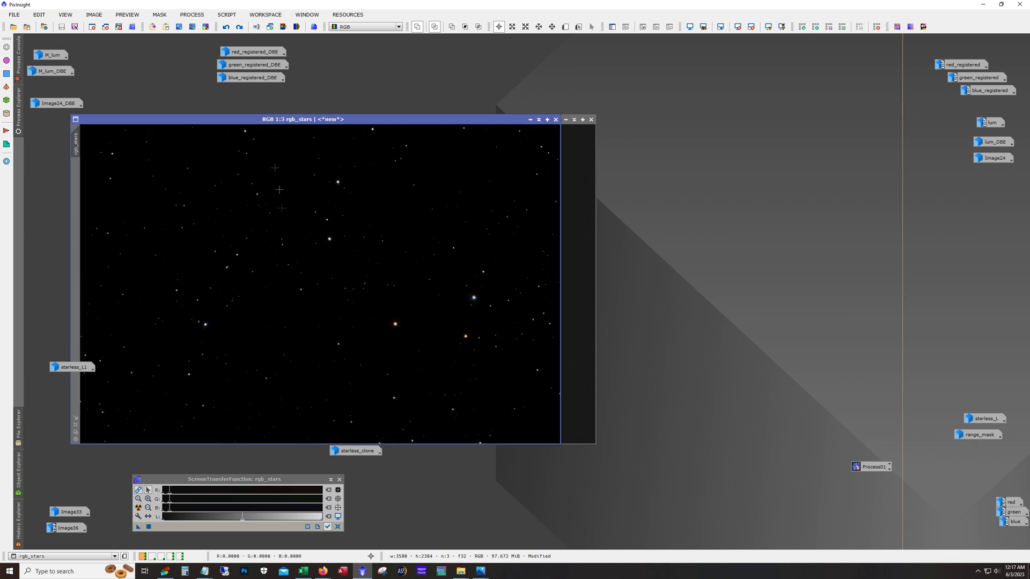
left_click(239, 26)
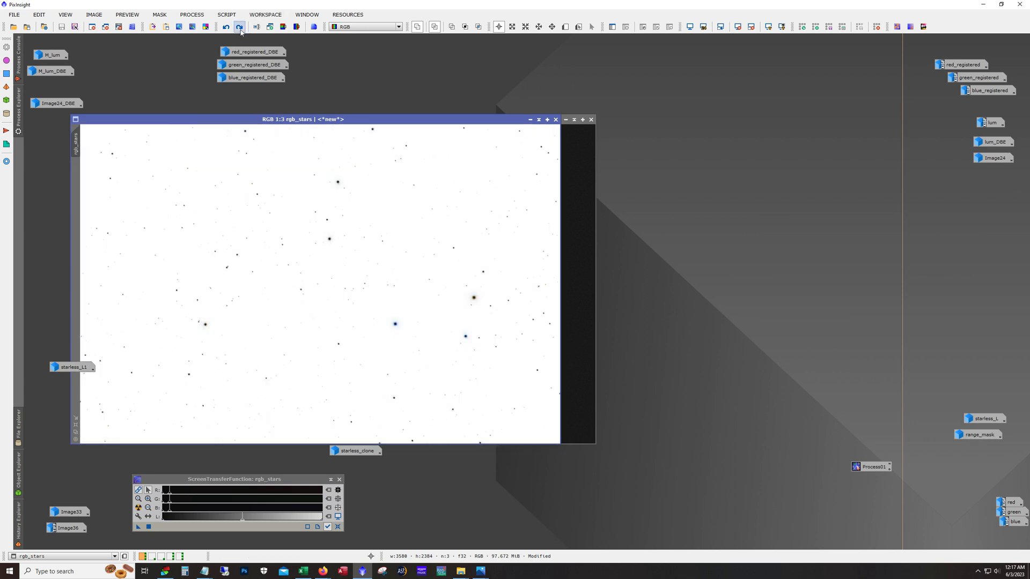
left_click(239, 28)
left_click(240, 28)
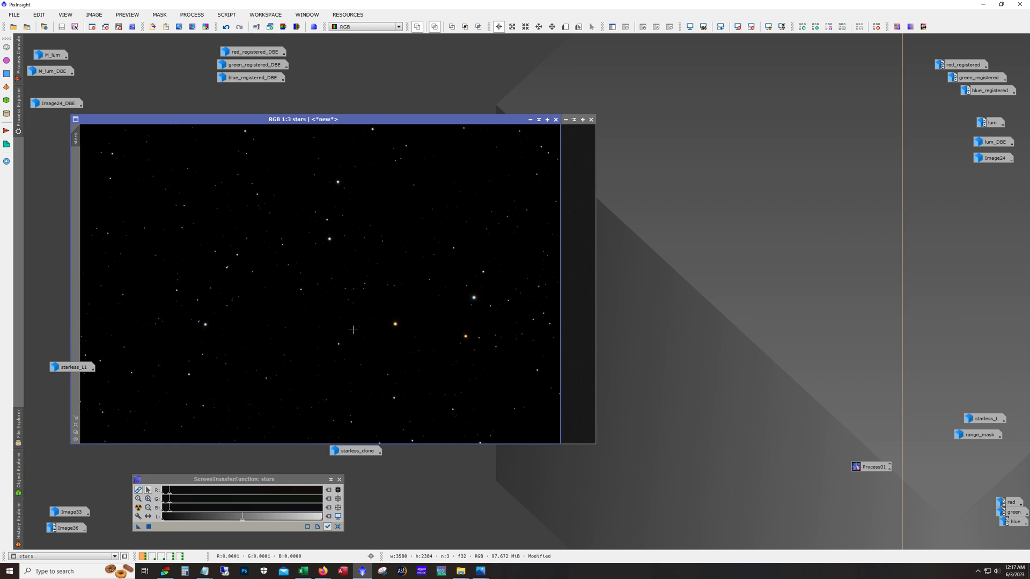
scroll(353, 330, "up", 2)
left_click_drag(342, 440, 280, 436)
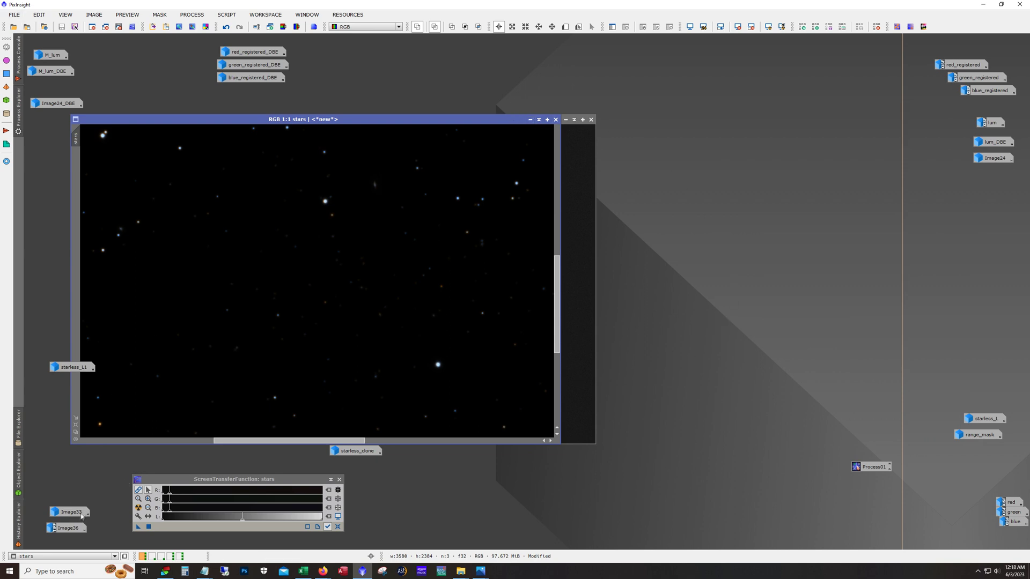
Open Image36, delete all its previews and enlarge its window
double_click(69, 529)
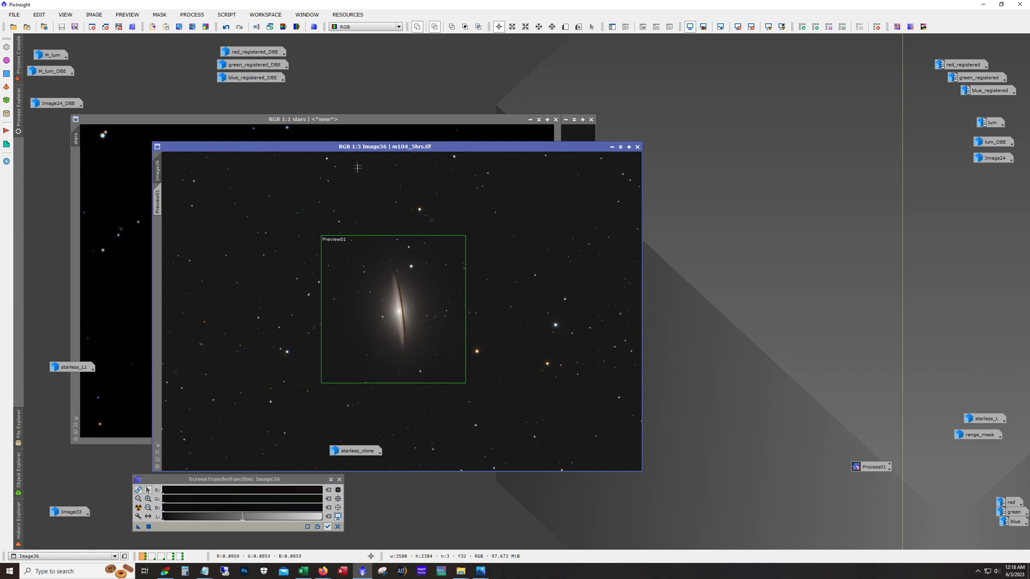
left_click_drag(357, 150, 431, 107)
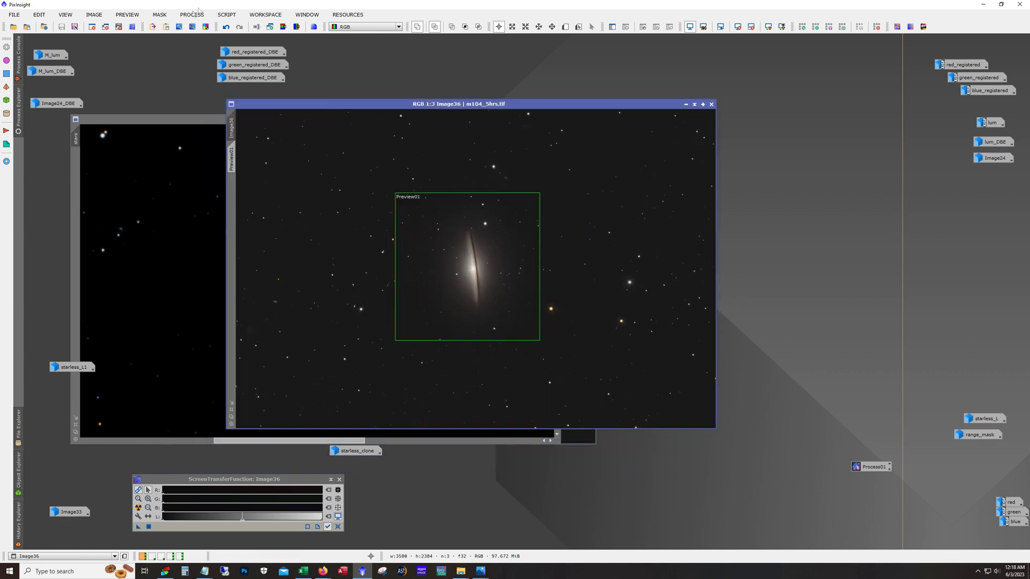
left_click(127, 15)
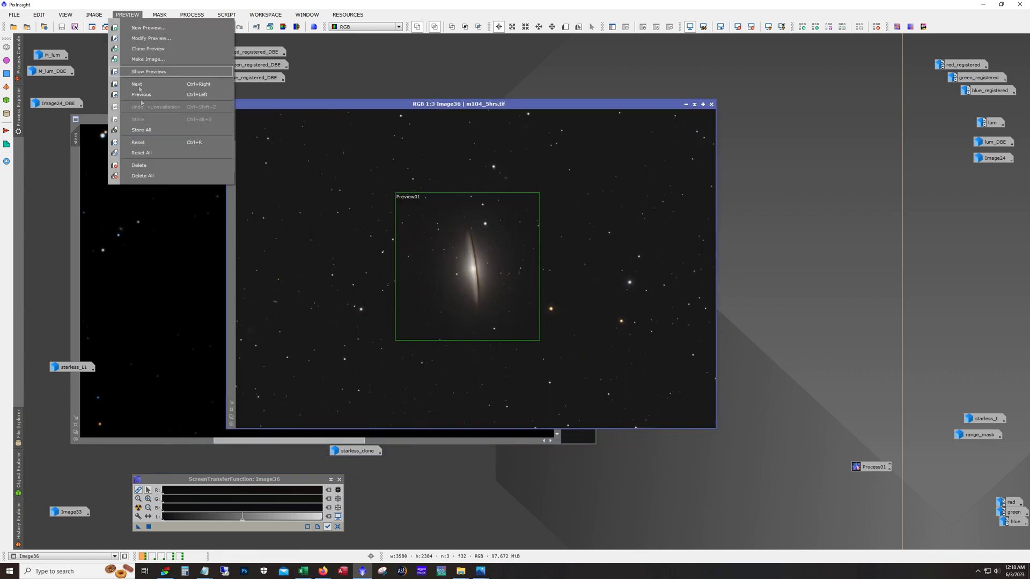
left_click(152, 176)
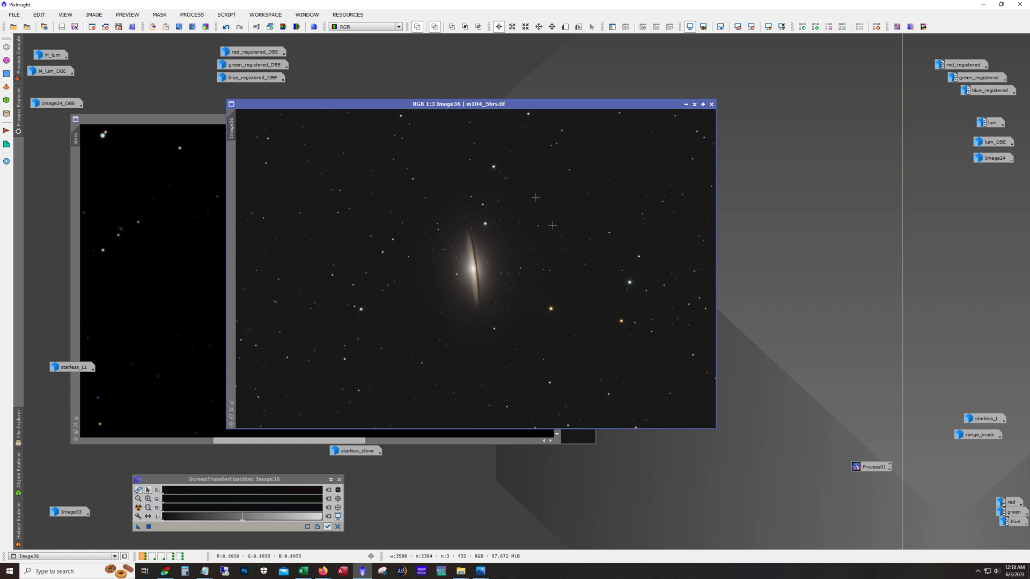
left_click_drag(716, 428, 836, 524)
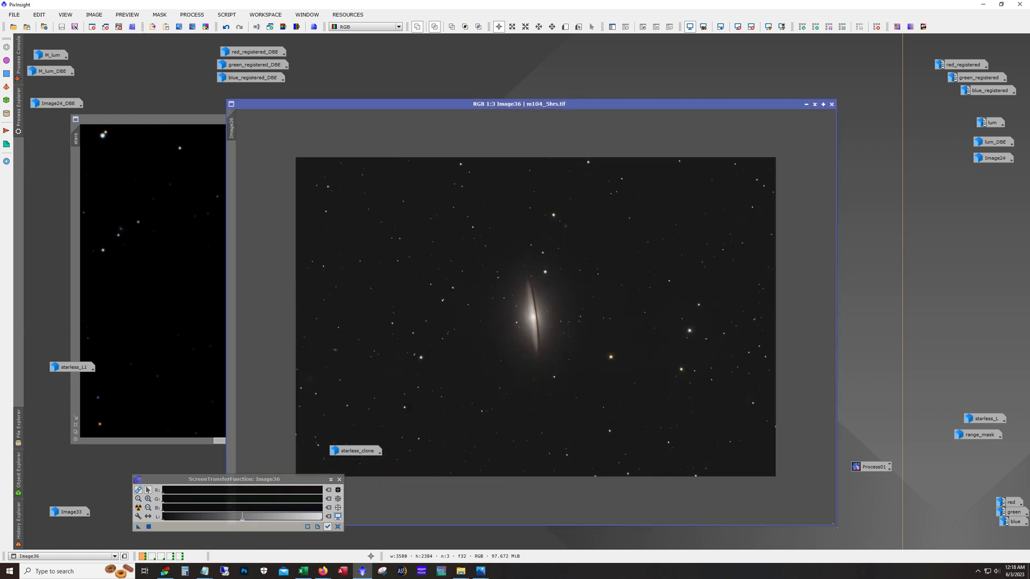
left_click(339, 480)
Move the starless_clone and registered_DBE icons aside and enlarge the Image36 window further
left_click(353, 453)
left_click_drag(354, 453, 87, 482)
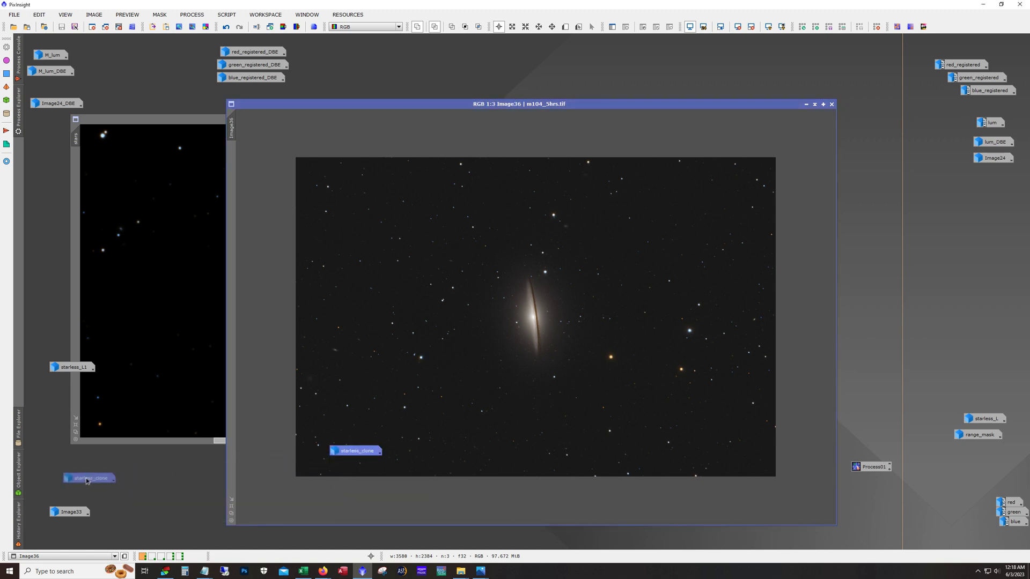
left_click(228, 101)
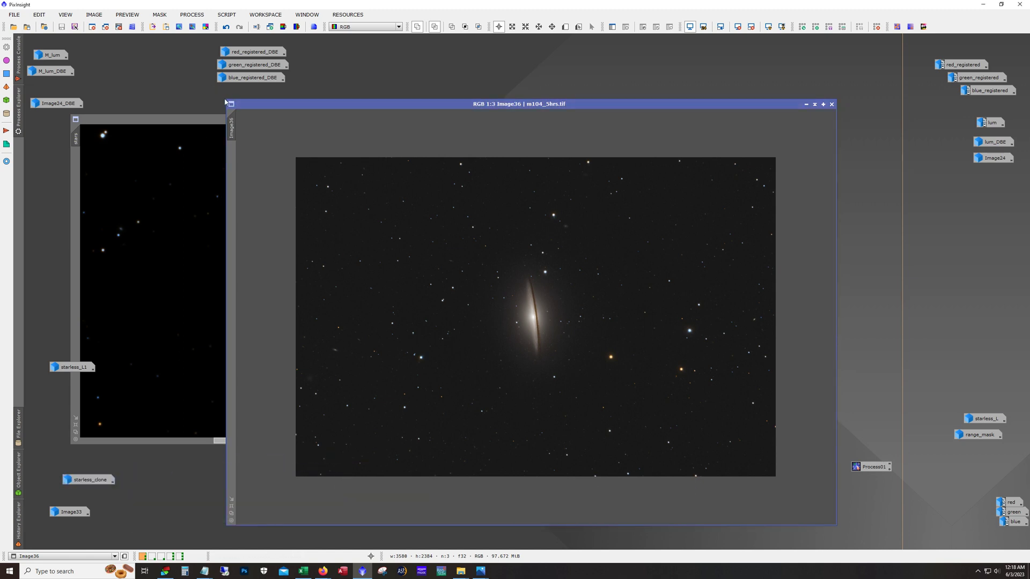
left_click_drag(223, 98, 126, 51)
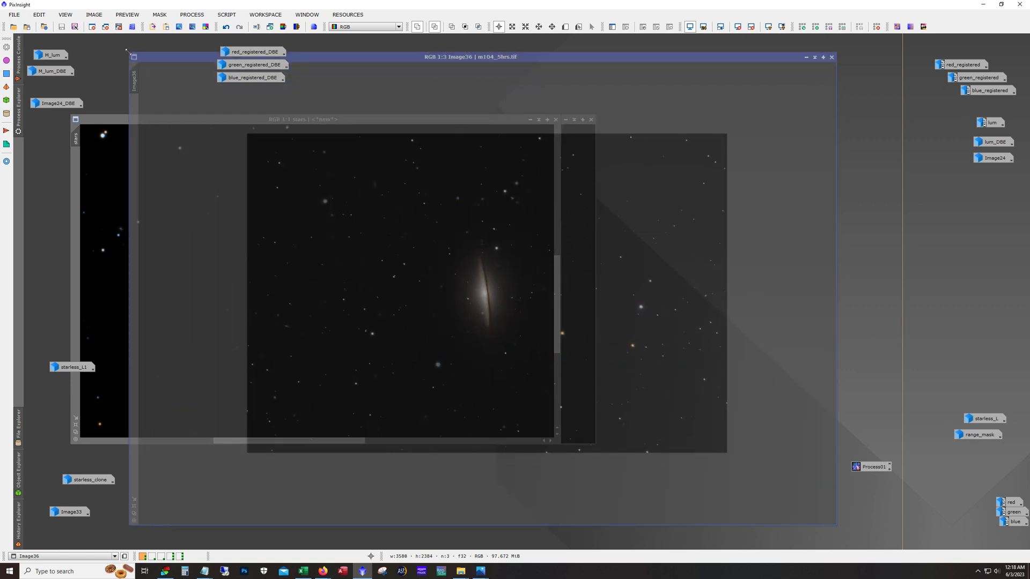
key("ctrl+plus")
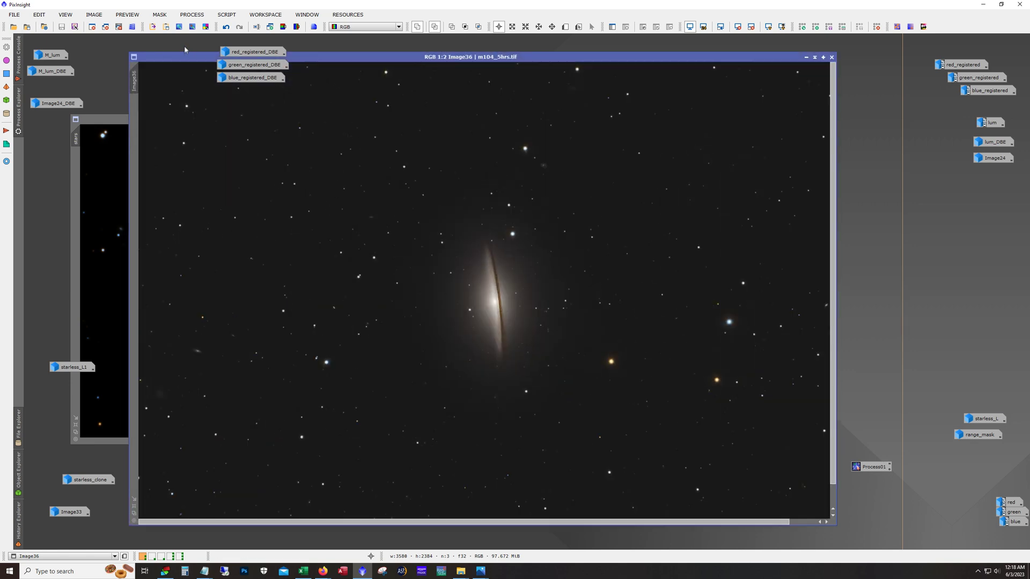
left_click_drag(185, 47, 290, 88)
left_click_drag(252, 55, 957, 287)
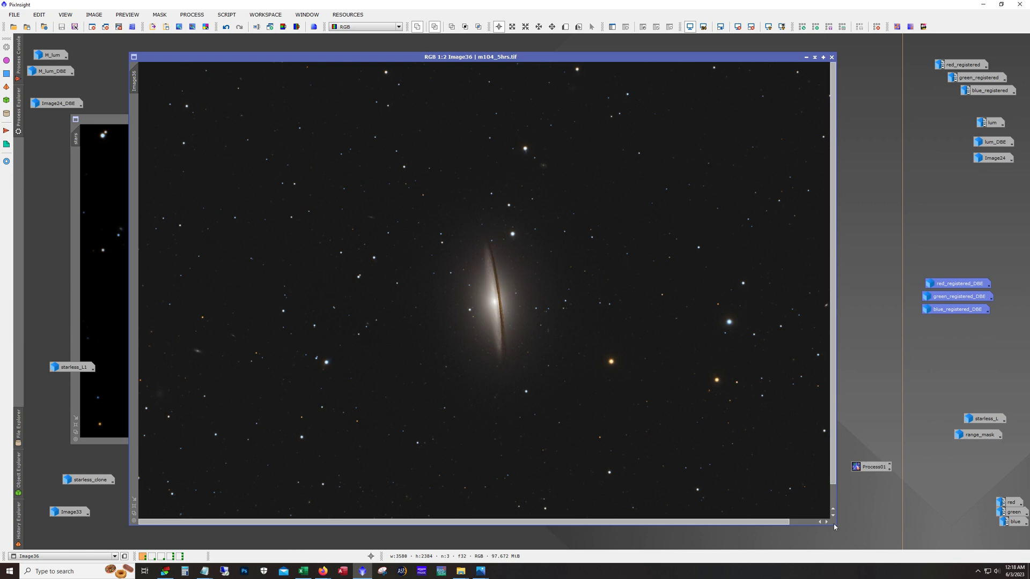
left_click_drag(835, 526, 875, 549)
scroll(559, 368, "up", 1)
Inspect the Sombrero's dust lane and core, zooming between 2:1 and 1:2 and panning
scroll(464, 344, "up", 1)
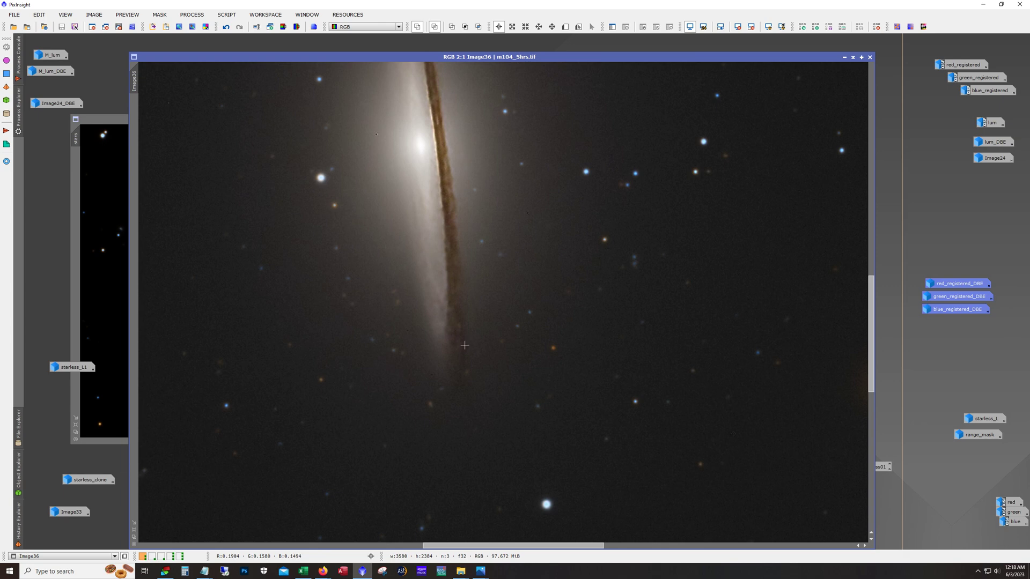
left_click_drag(873, 392, 878, 348)
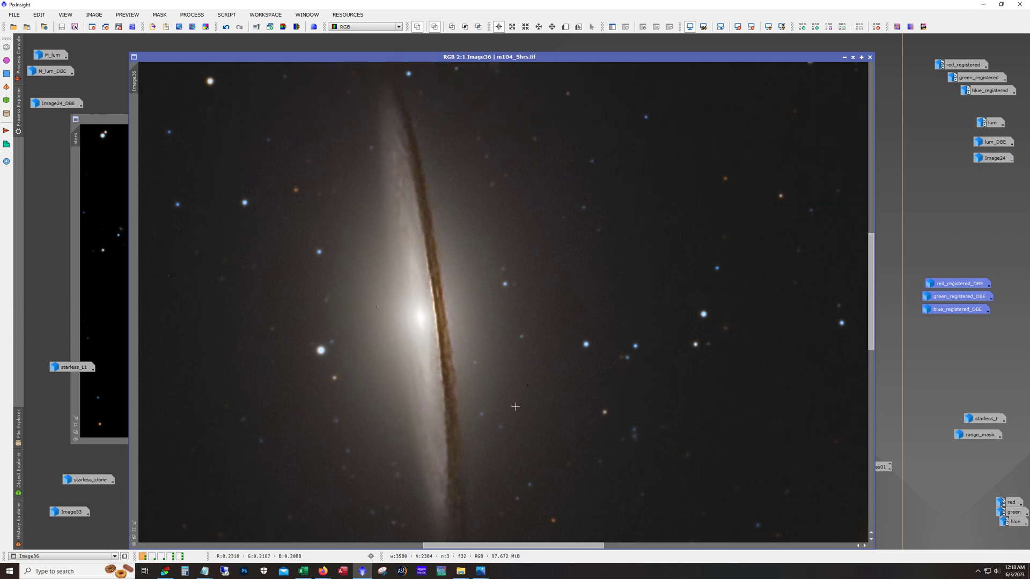
scroll(515, 405, "down", 3)
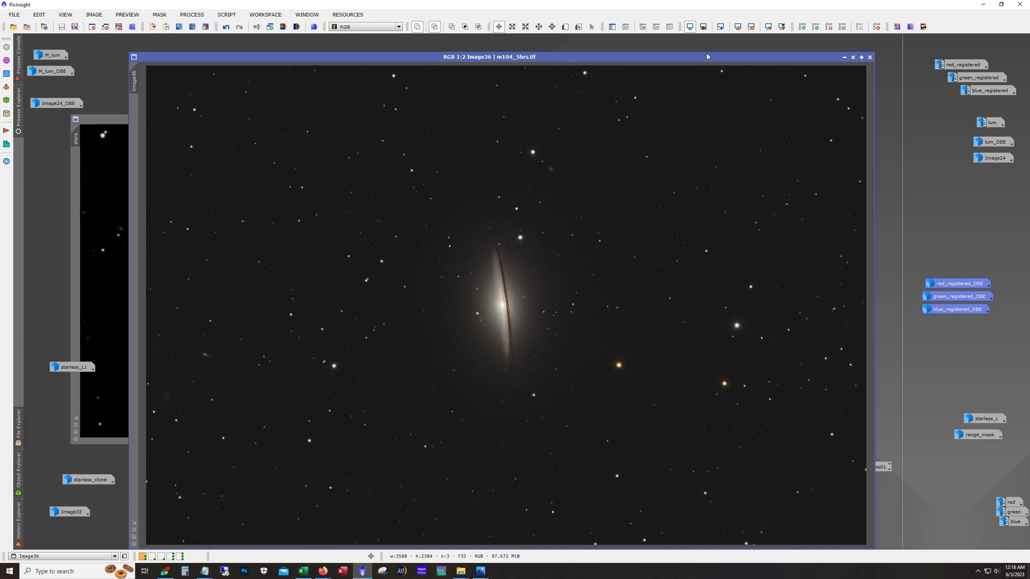
scroll(378, 339, "up", 2)
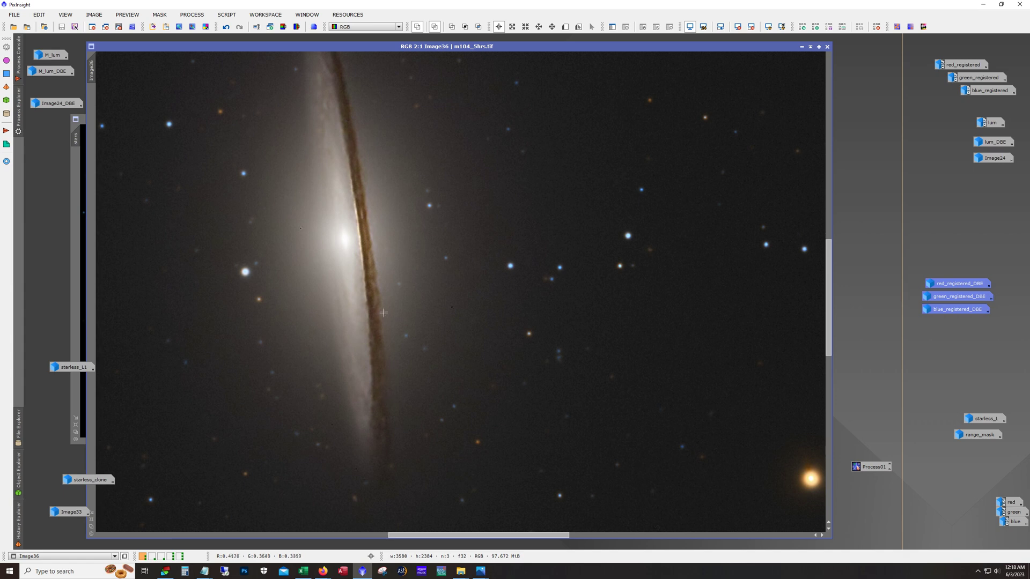
scroll(375, 349, "down", 2)
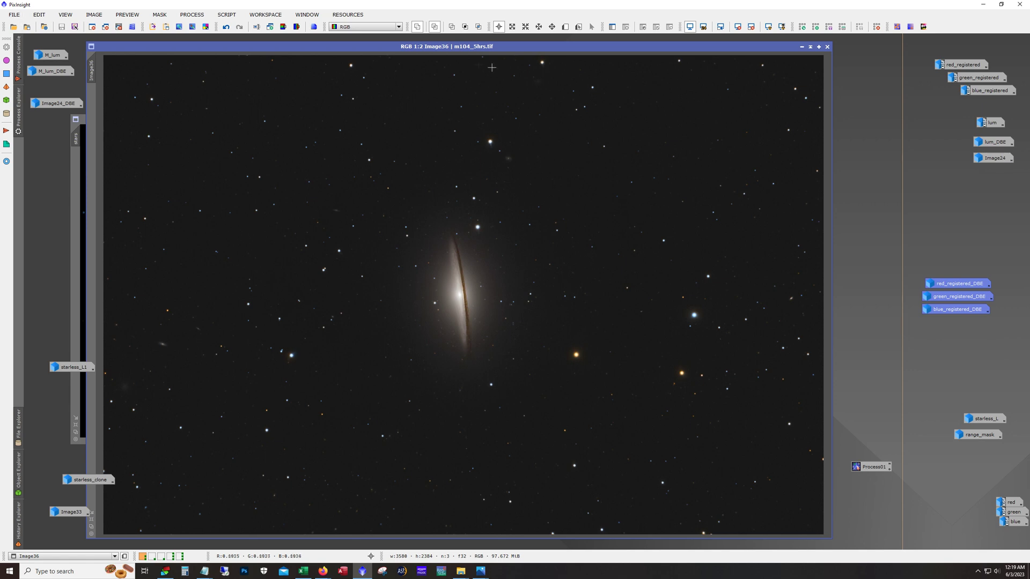
left_click(192, 14)
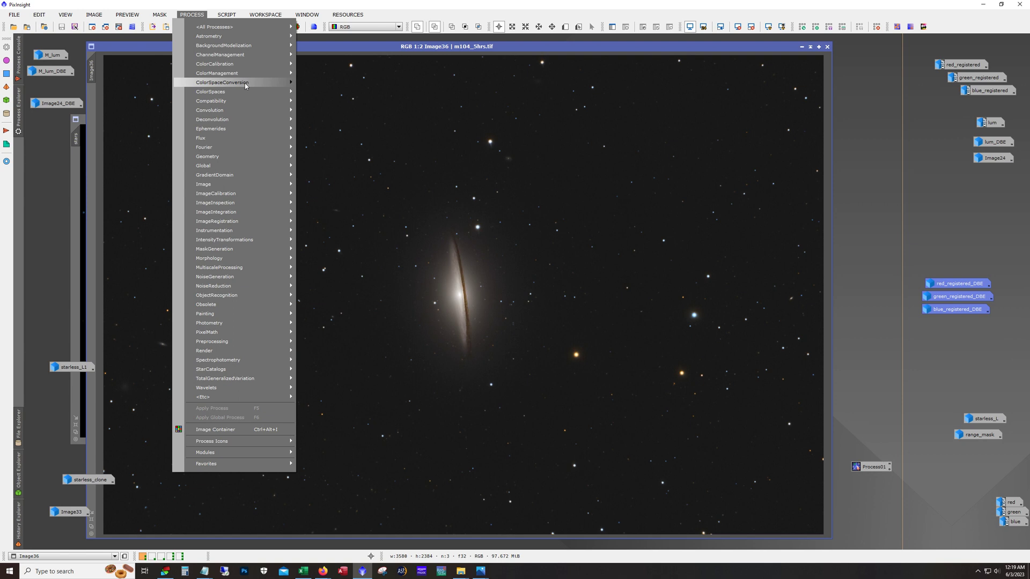
Rotate the Sombrero image 90° clockwise with FastRotation
mouse_move(233, 161)
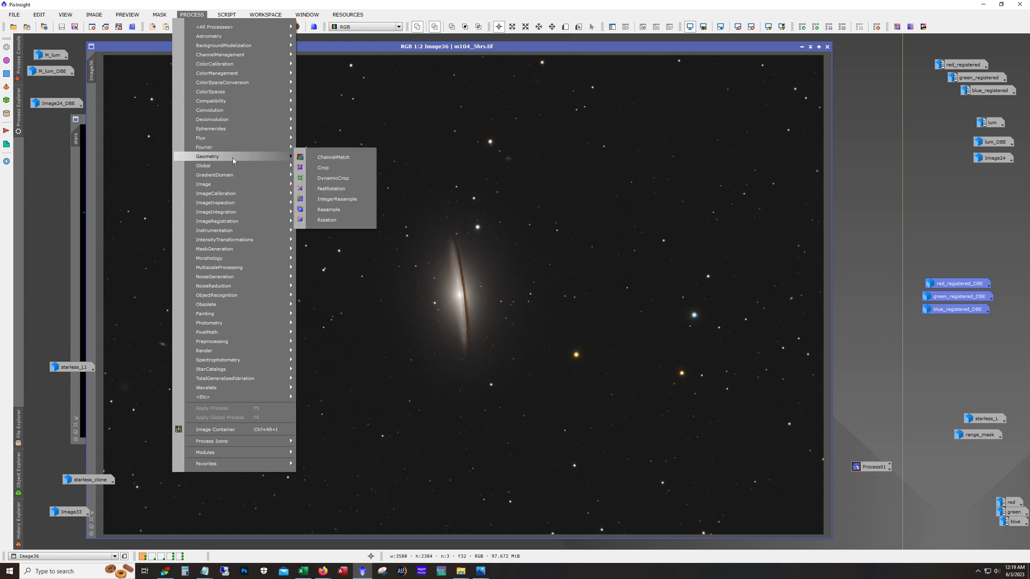
left_click(331, 189)
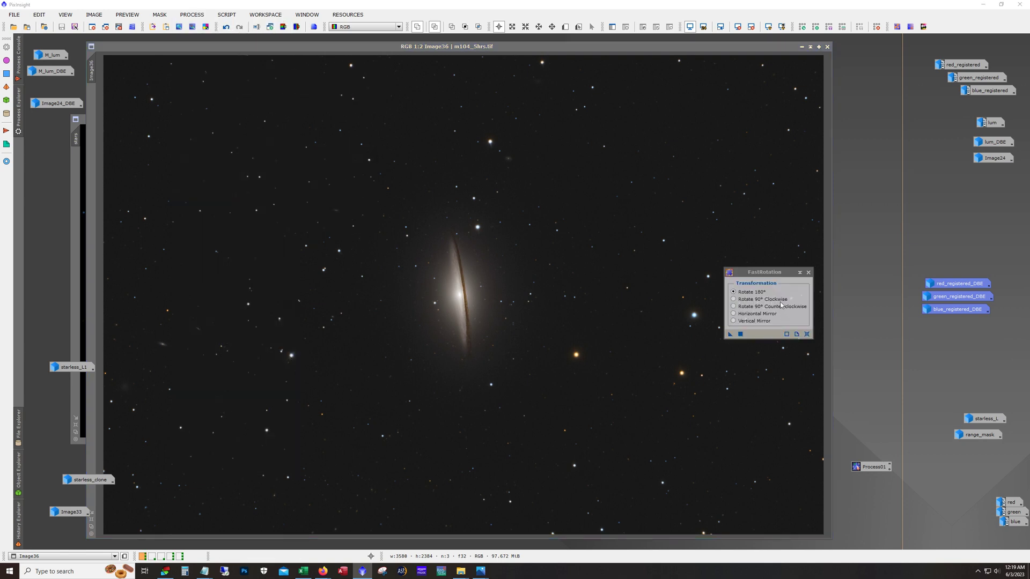
left_click(753, 300)
left_click(740, 333)
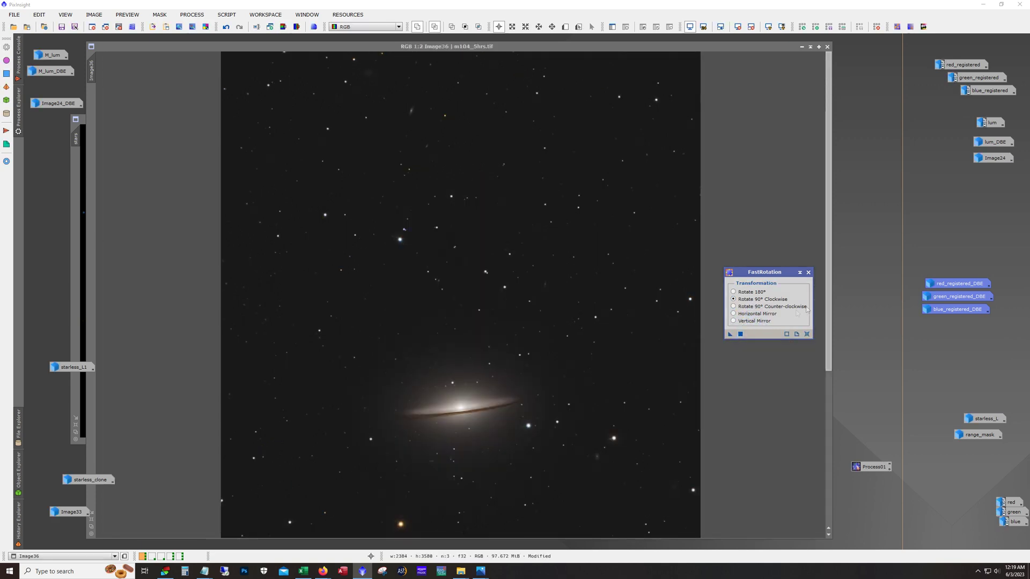
left_click(808, 272)
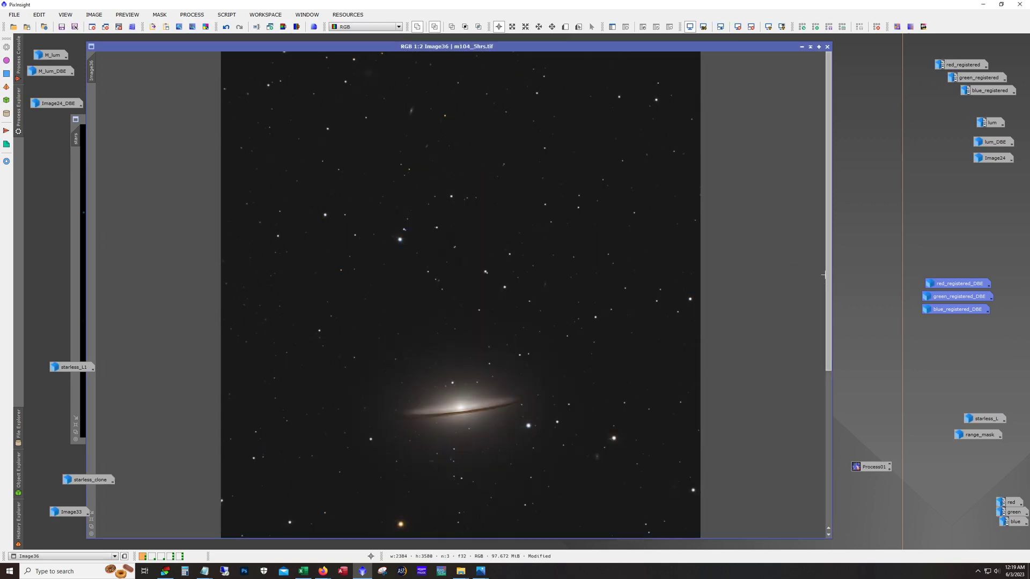
Centre the galaxy, zoom to 1:1, and switch to workspace 2
left_click_drag(823, 275, 824, 327)
scroll(451, 282, "up", 1)
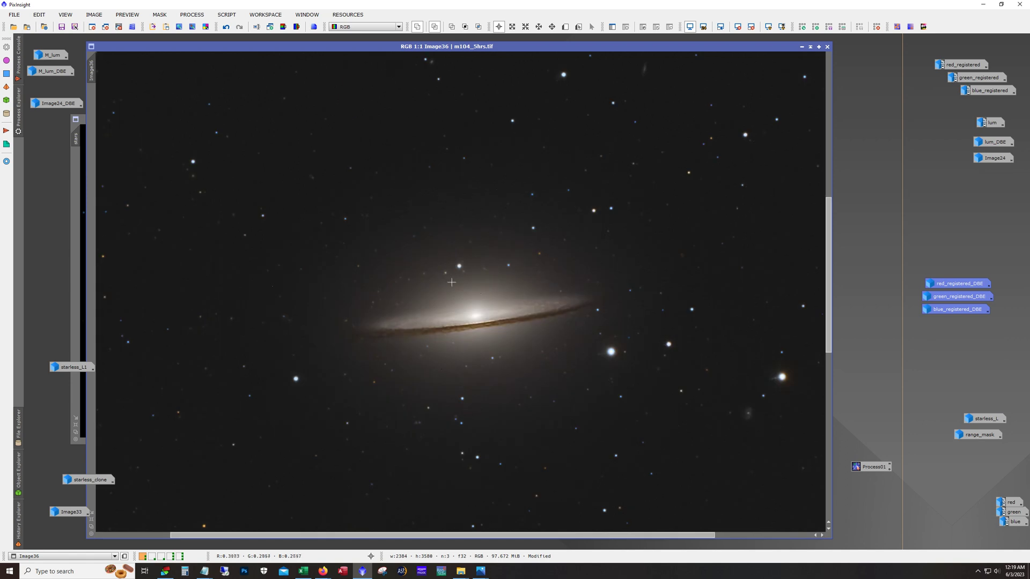
scroll(452, 282, "up", 1)
scroll(570, 303, "down", 1)
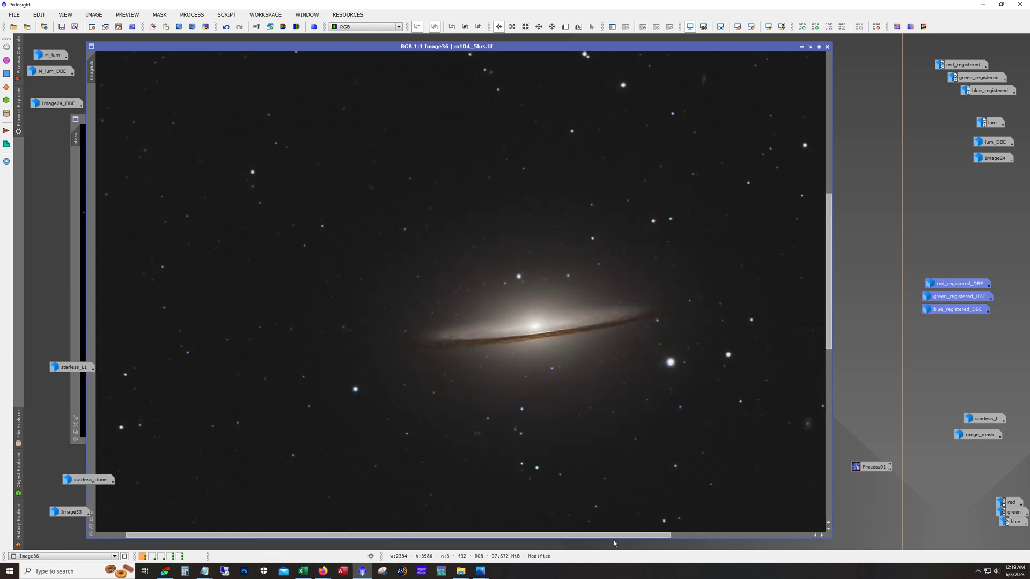
left_click_drag(614, 536, 658, 536)
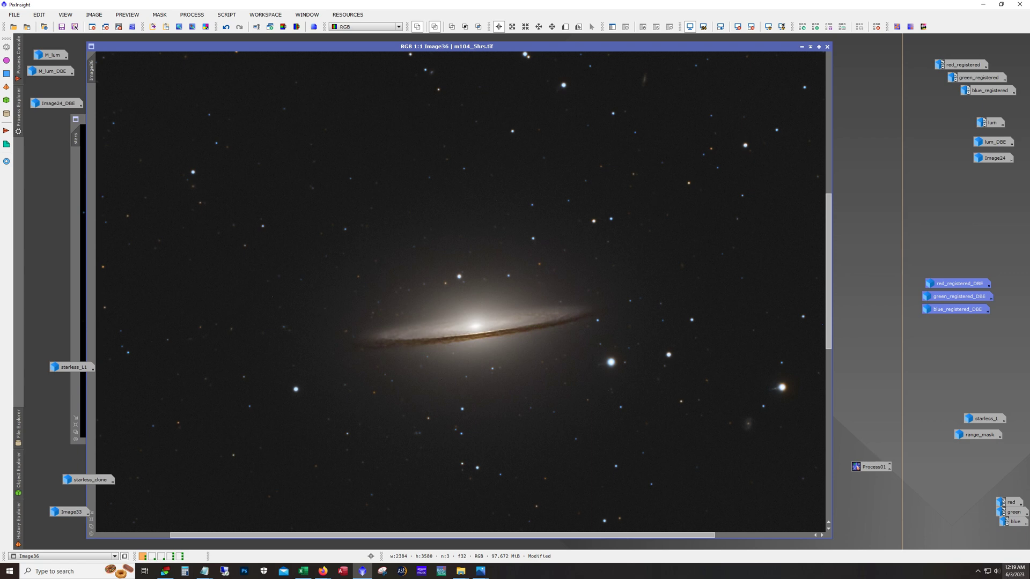
key("alt")
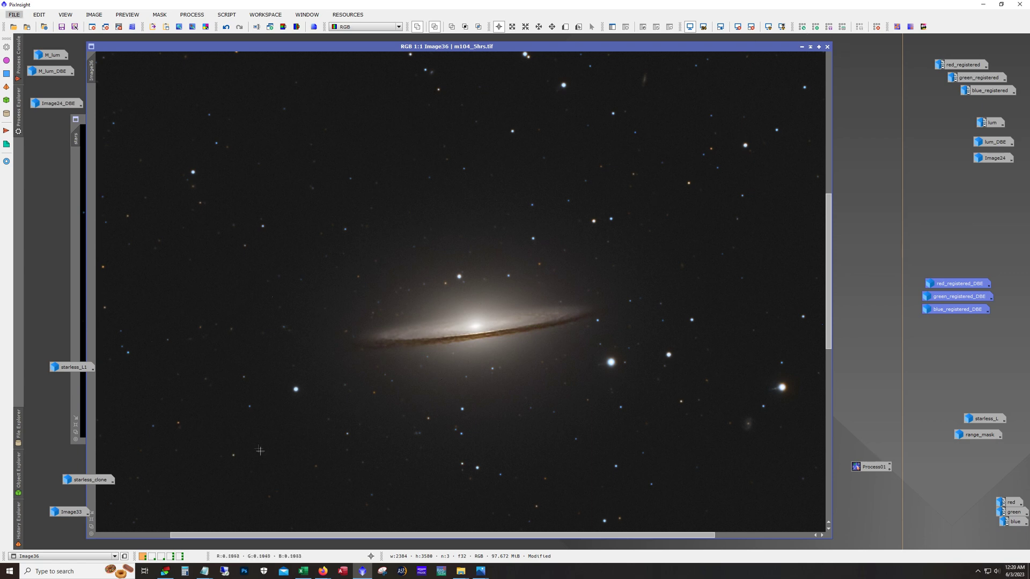
left_click(152, 557)
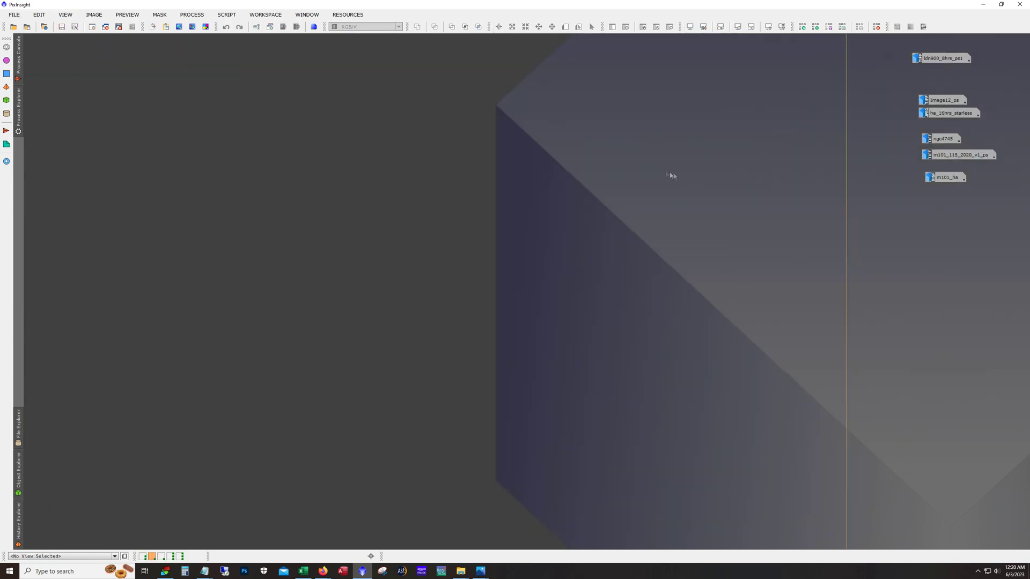
double_click(944, 59)
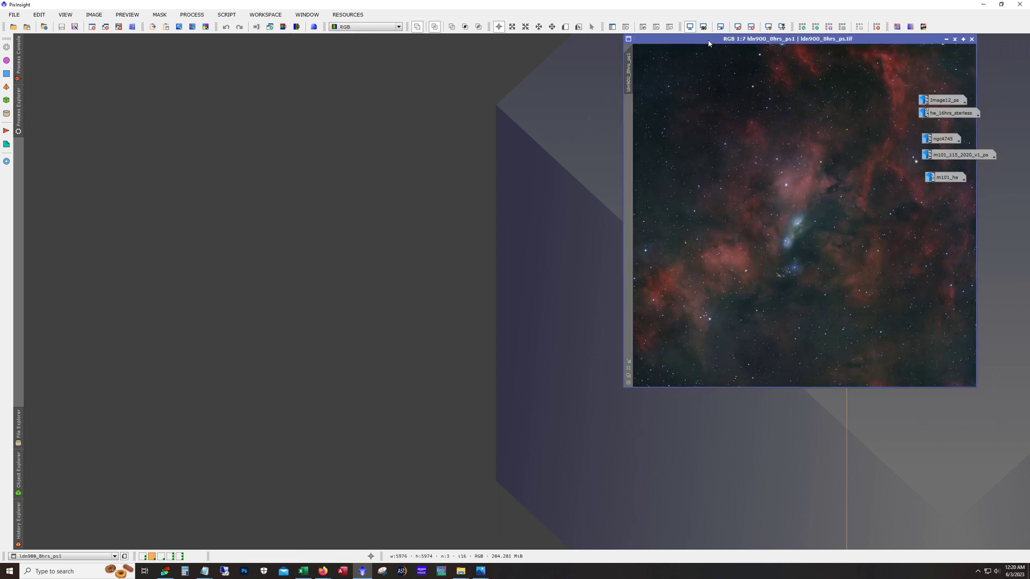
left_click_drag(707, 48, 172, 70)
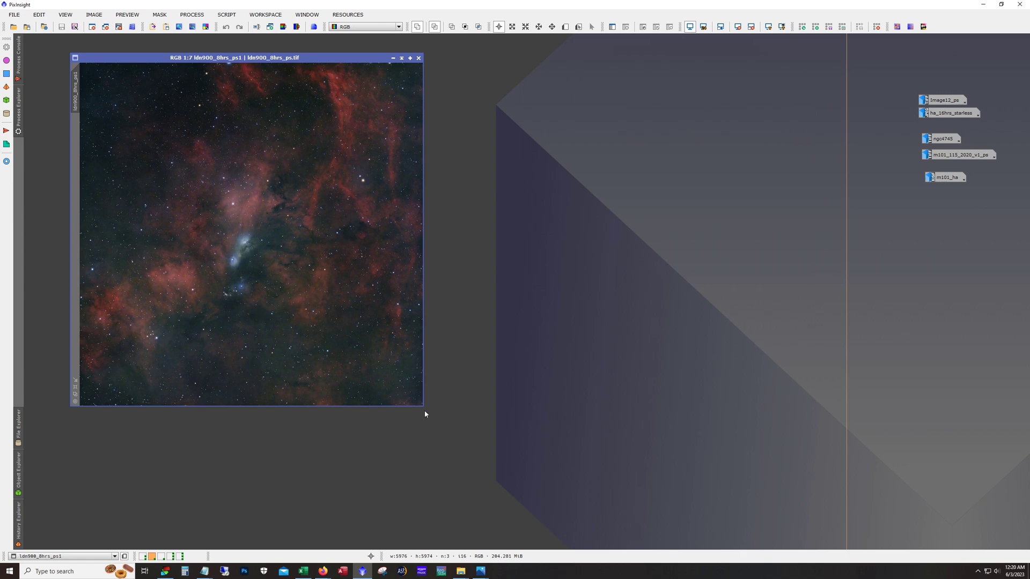
left_click_drag(423, 406, 602, 498)
scroll(483, 379, "up", 1)
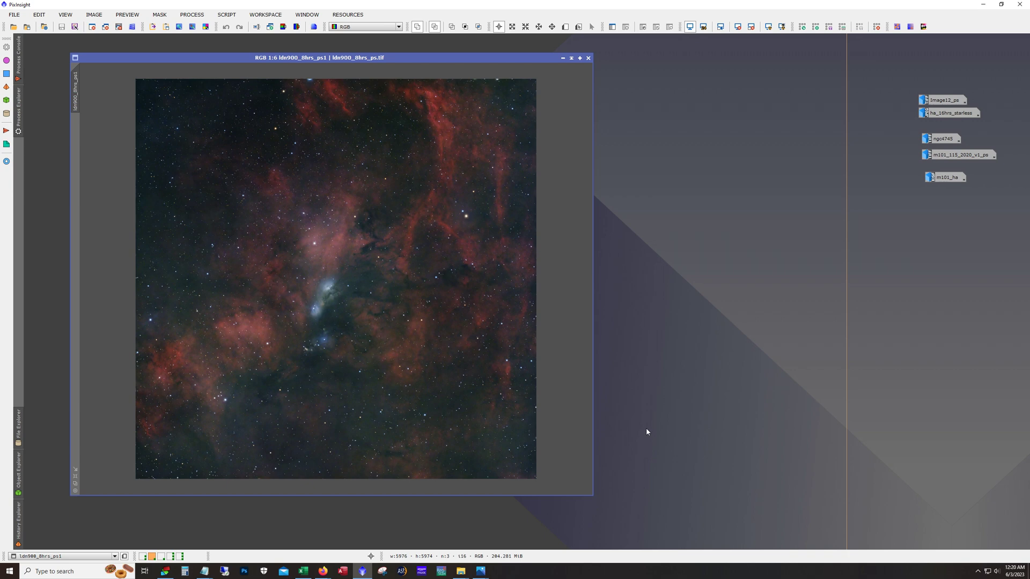
left_click_drag(419, 58, 406, 47)
left_click_drag(580, 489, 653, 531)
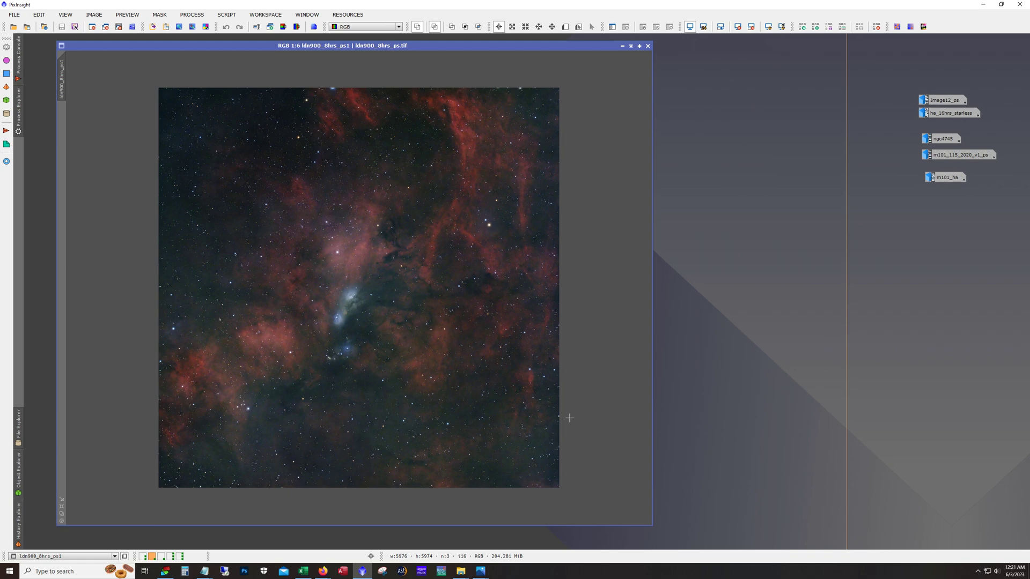
scroll(567, 416, "up", 1)
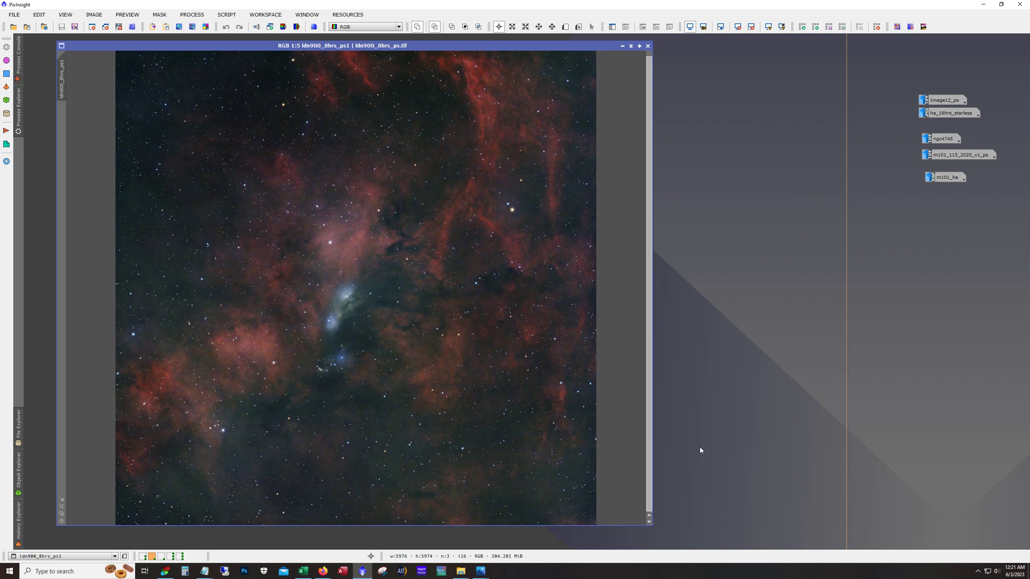
left_click(622, 46)
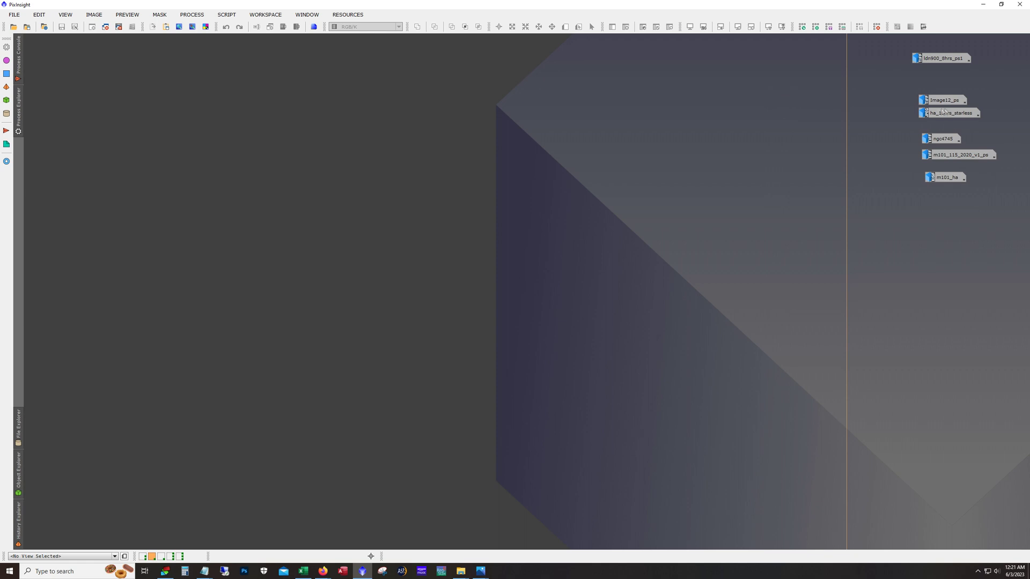
Open Image12_ps in an enlarged window moved to the left
double_click(947, 102)
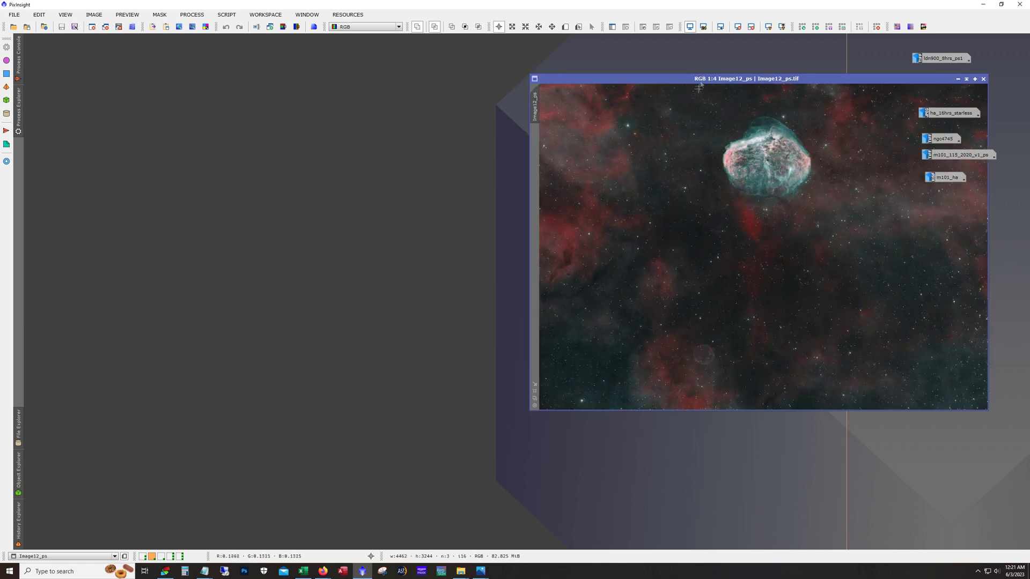
left_click_drag(699, 82, 211, 60)
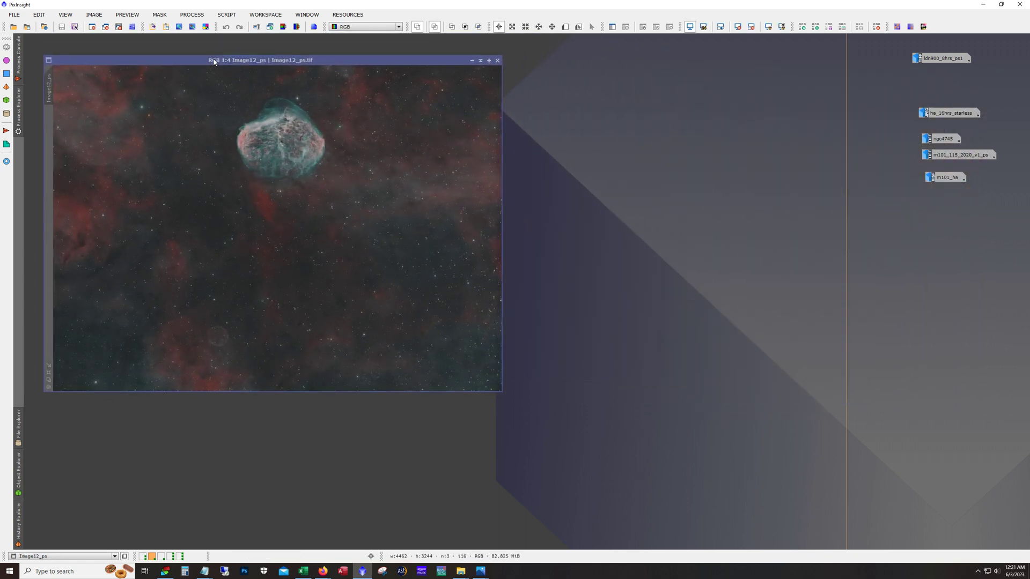
left_click_drag(502, 393, 718, 535)
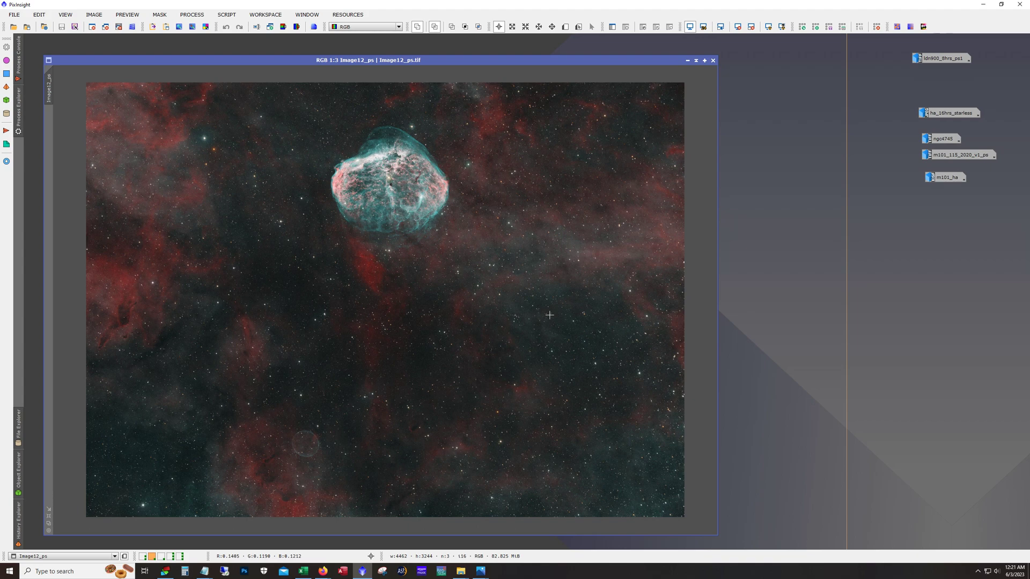
Zoom to 3:1 on a Crescent star and back to 1:3, then open ha_16hrs_starless
scroll(386, 319, "up", 3)
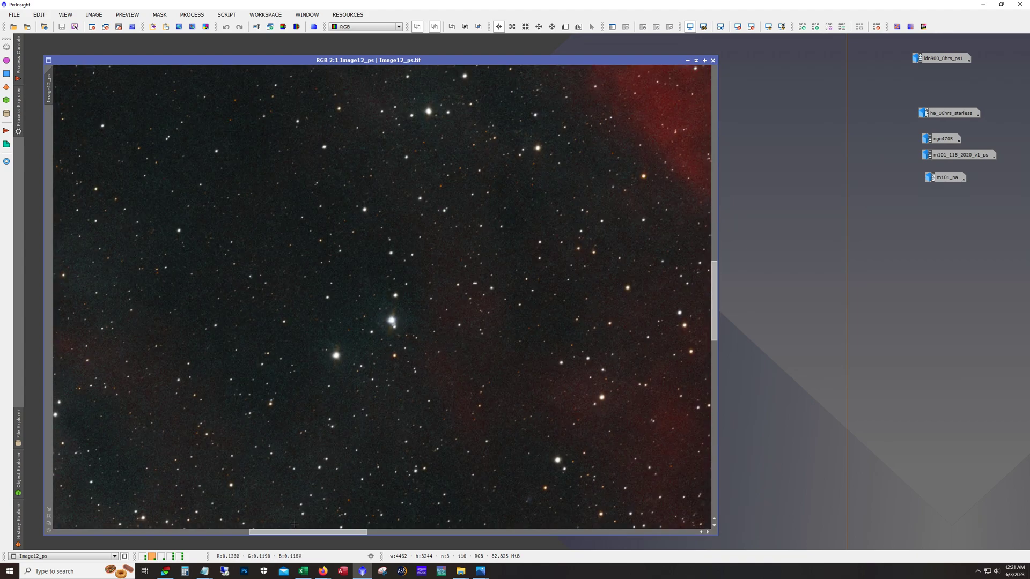
mouse_move(299, 536)
left_mouse_down()
mouse_move(287, 533)
mouse_move(300, 533)
left_mouse_up()
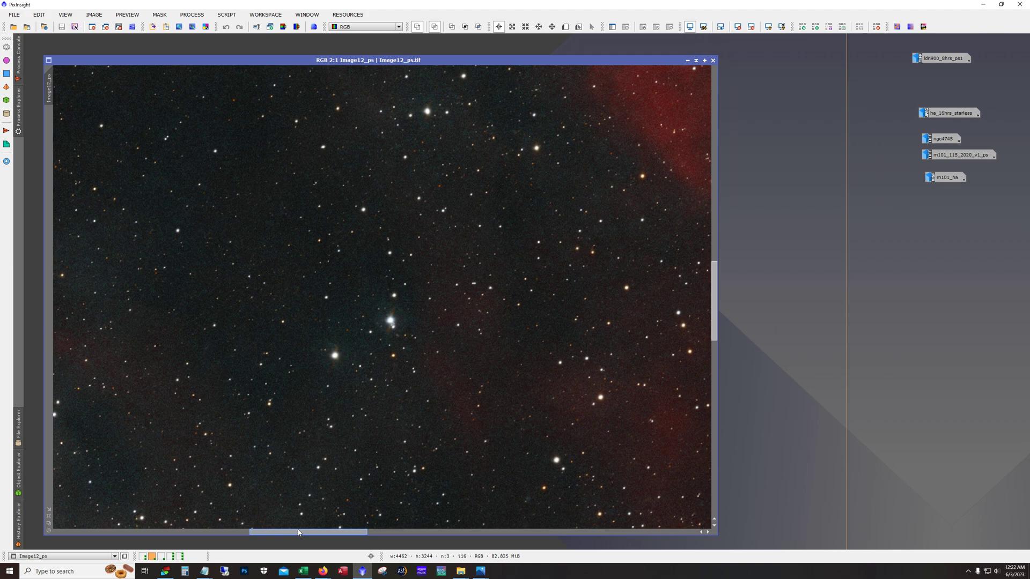
scroll(386, 309, "up", 1)
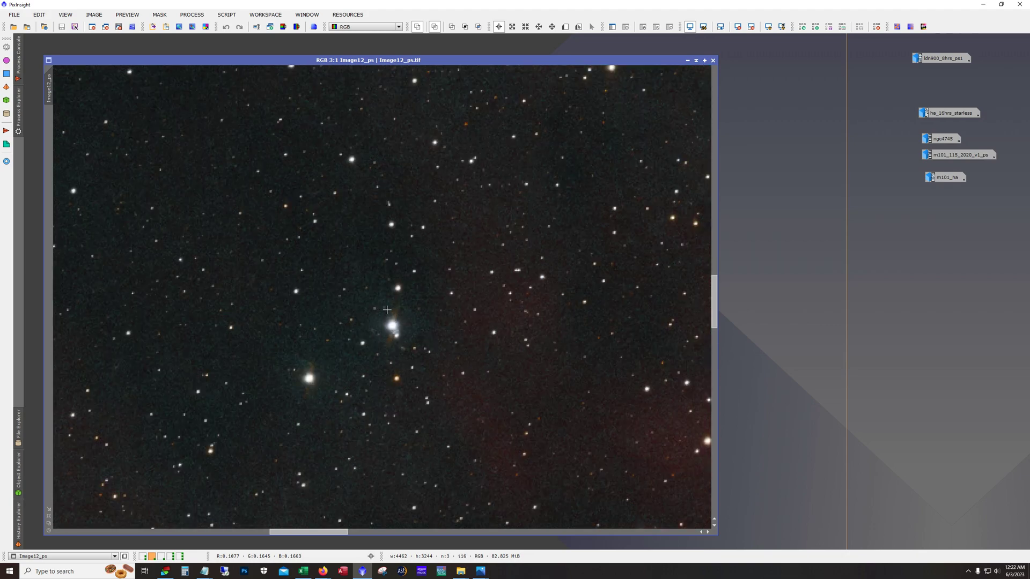
scroll(387, 310, "down", 4)
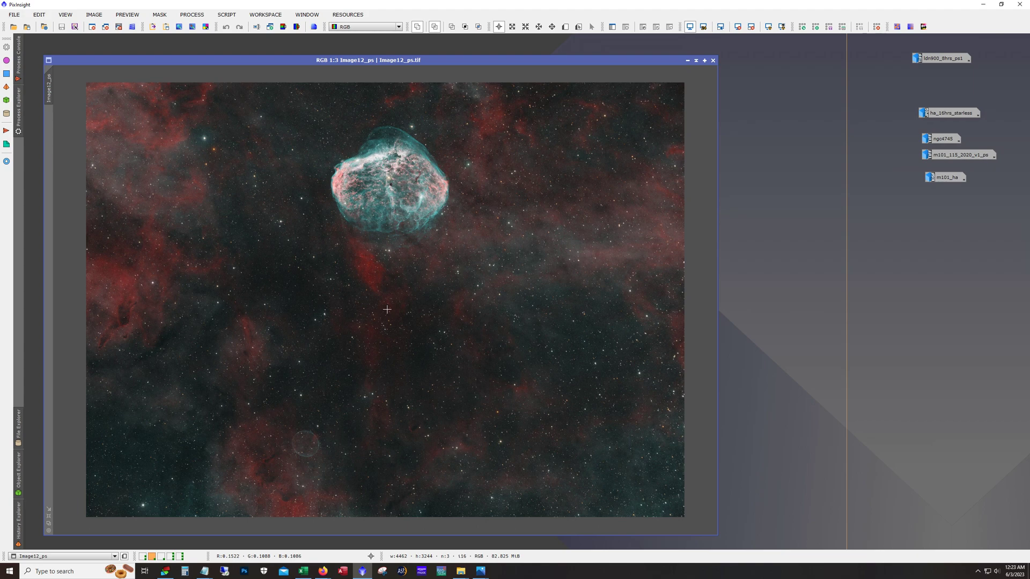
double_click(950, 112)
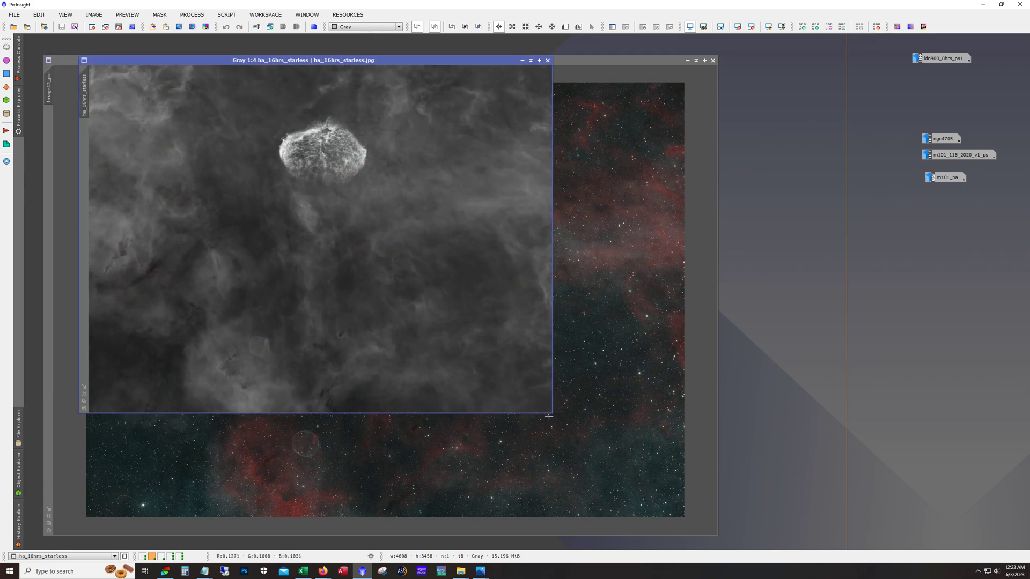
Enlarge and zoom-check ha_16hrs_starless, then iconize it and Image12_ps
left_click_drag(552, 414, 799, 543)
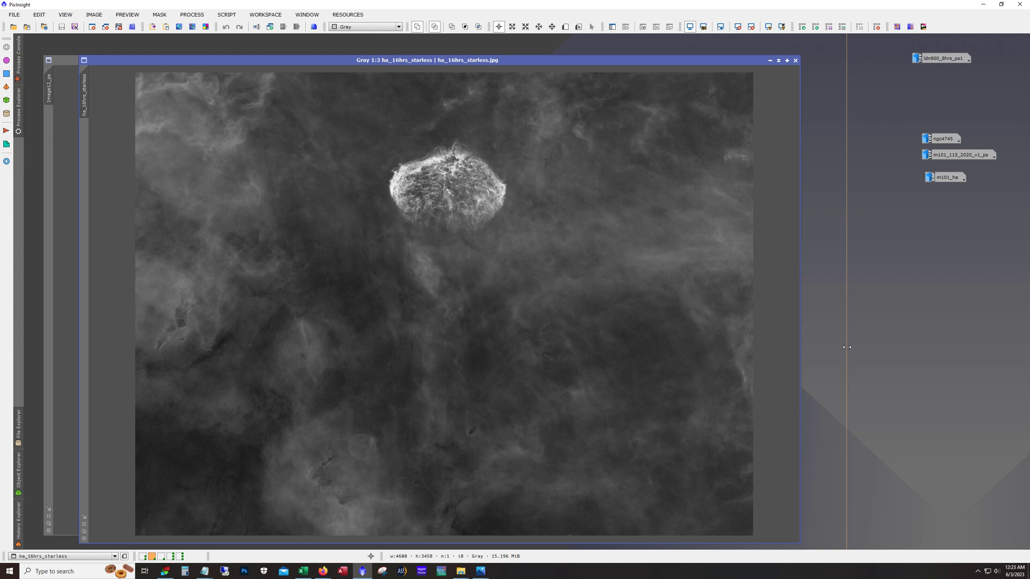
scroll(348, 462, "up", 1)
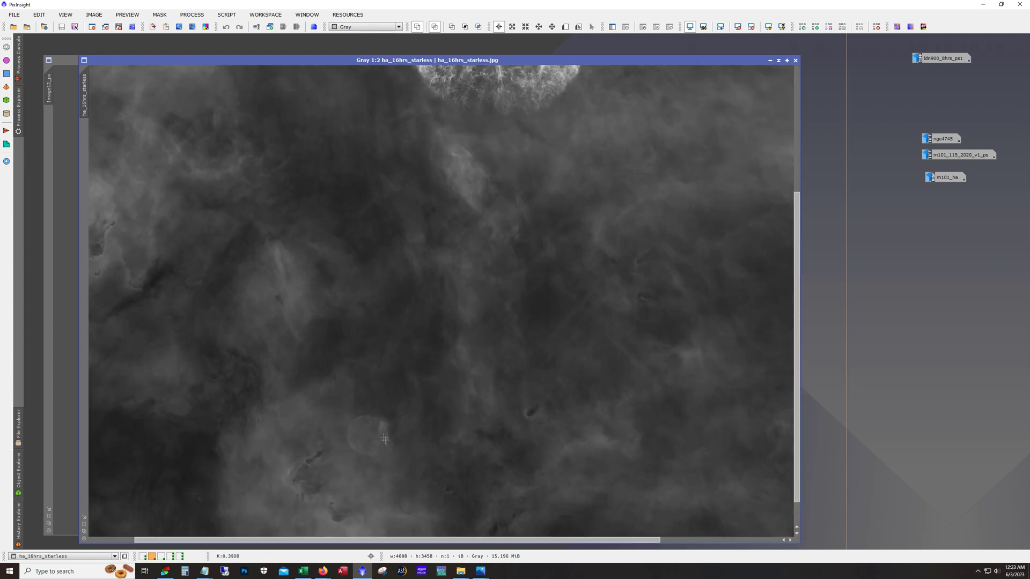
scroll(446, 444, "down", 1)
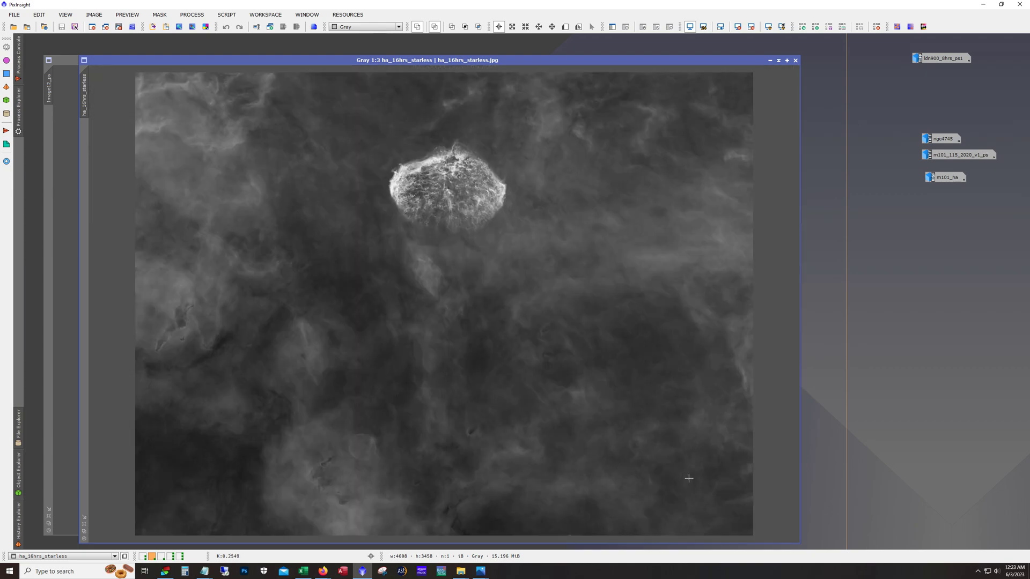
left_click(769, 60)
left_click(689, 63)
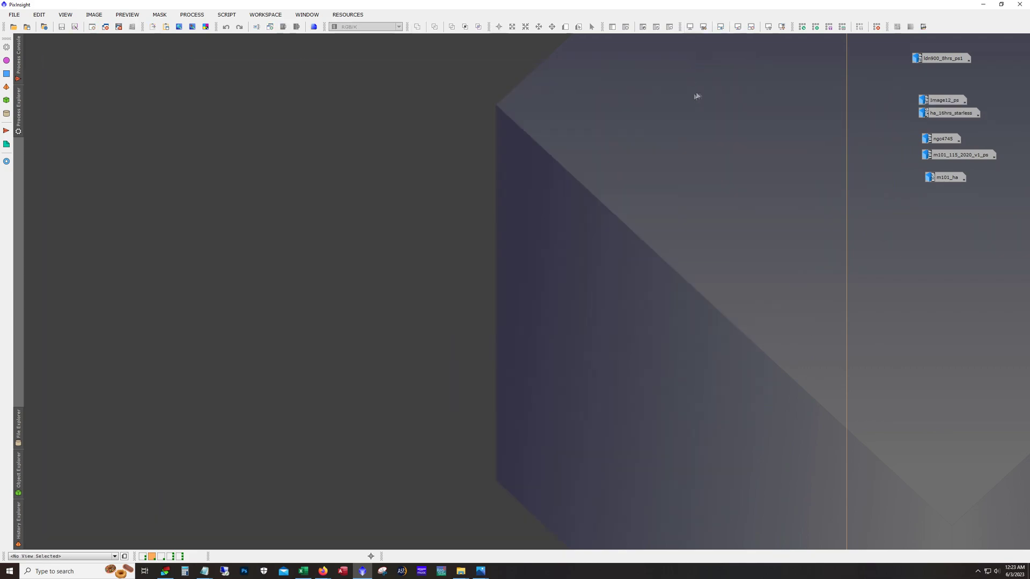
double_click(950, 143)
left_click_drag(615, 96, 288, 60)
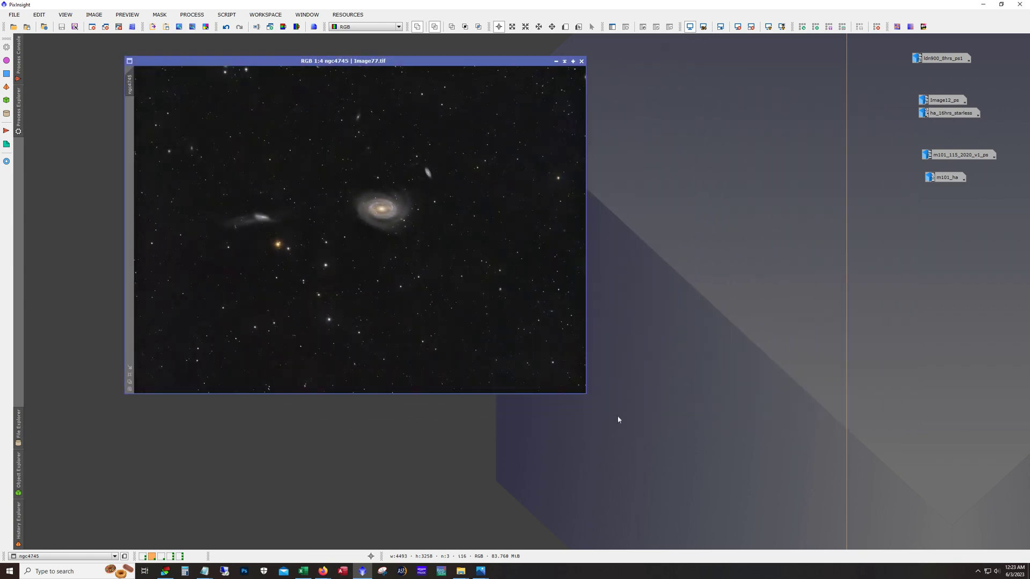
left_click_drag(586, 394, 868, 539)
scroll(685, 431, "up", 1)
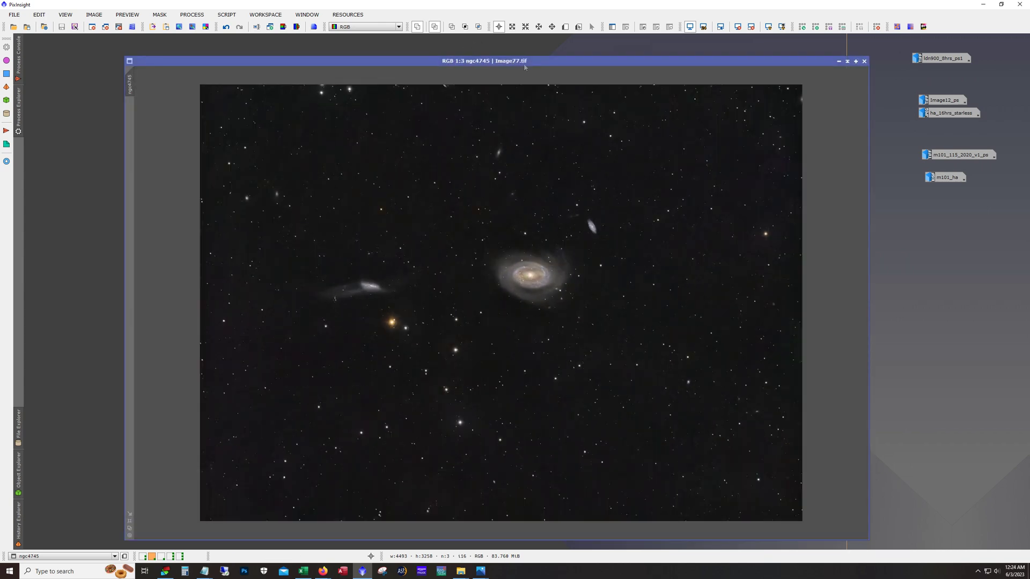
left_click_drag(528, 59, 489, 53)
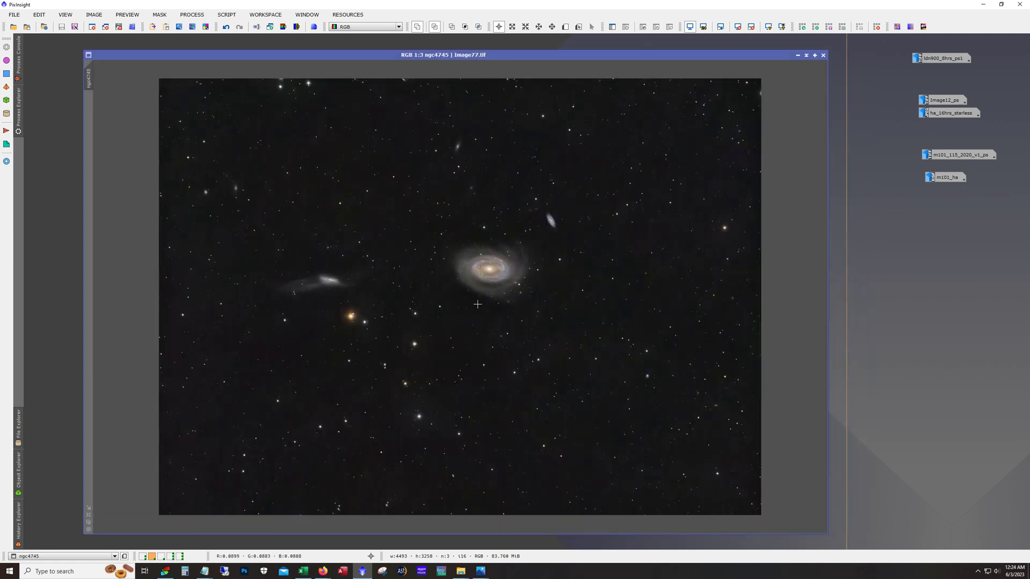
scroll(478, 304, "up", 2)
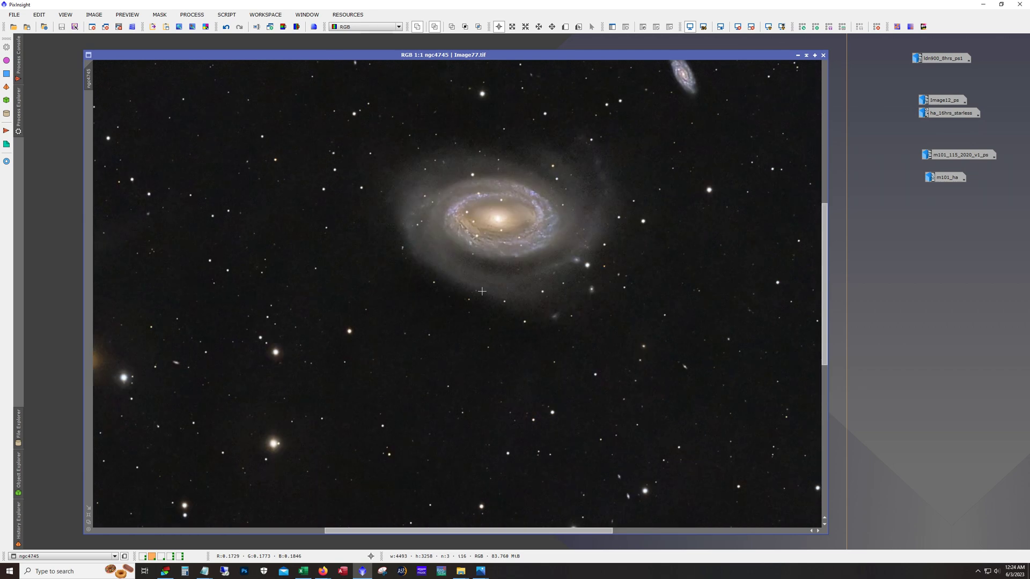
left_click_drag(826, 341, 826, 322)
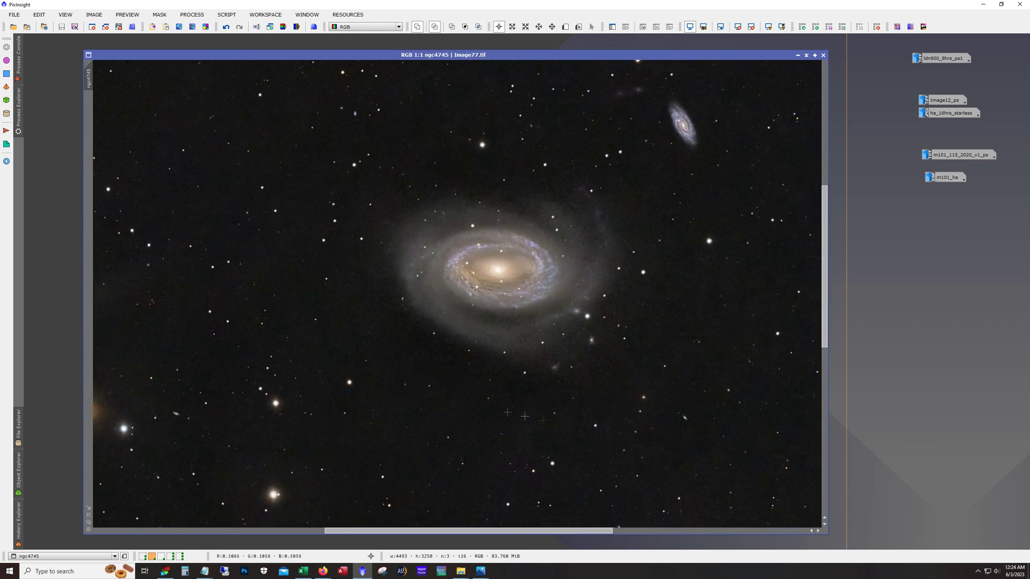
scroll(440, 370, "down", 2)
scroll(437, 383, "up", 2)
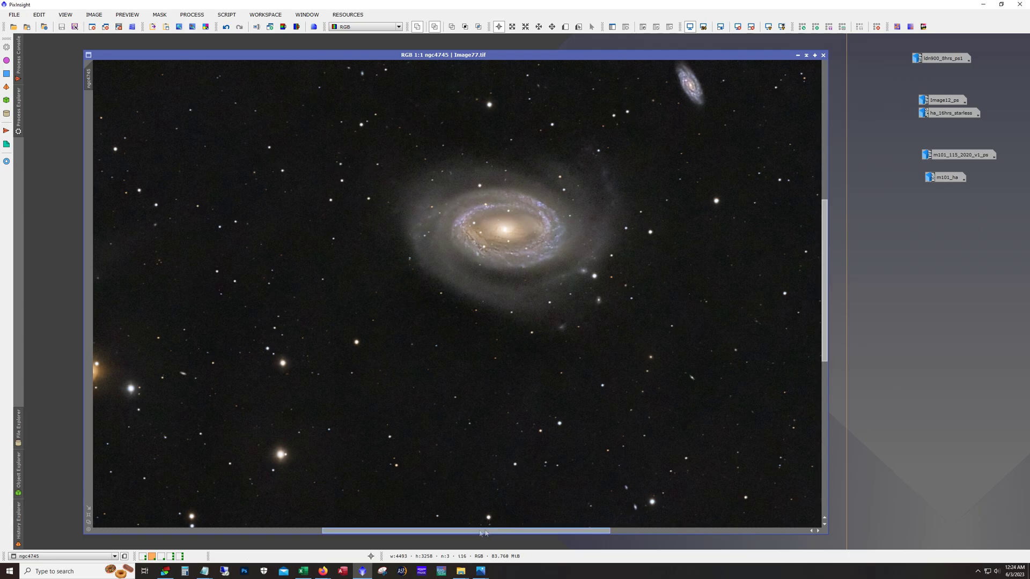
left_click_drag(481, 533, 360, 532)
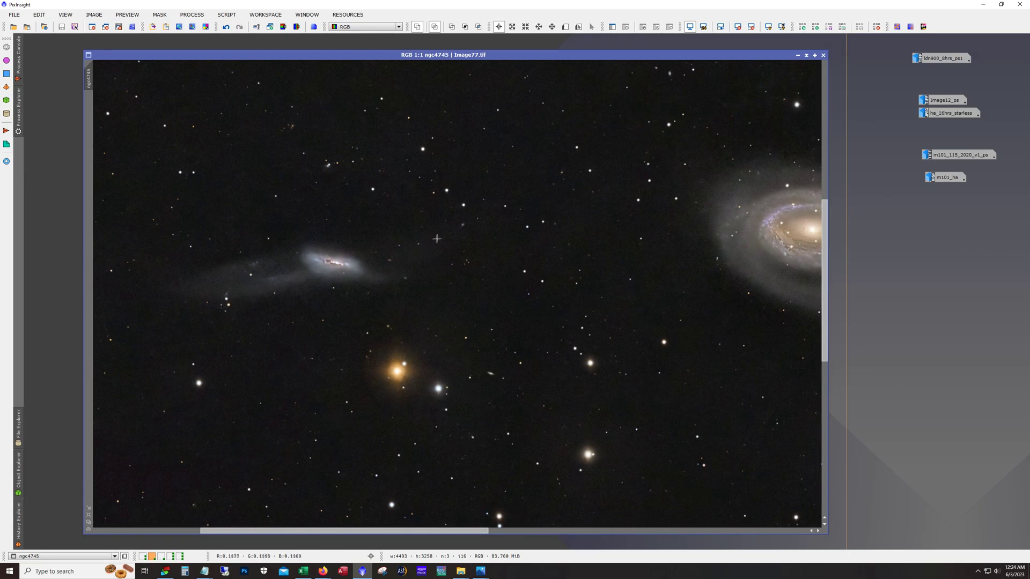
scroll(464, 281, "down", 1)
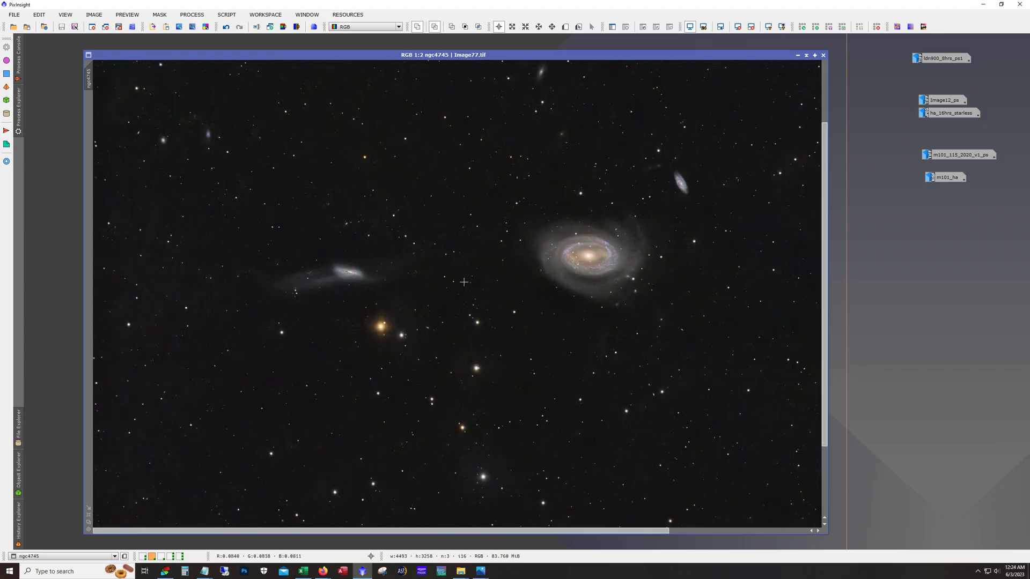
scroll(493, 282, "down", 1)
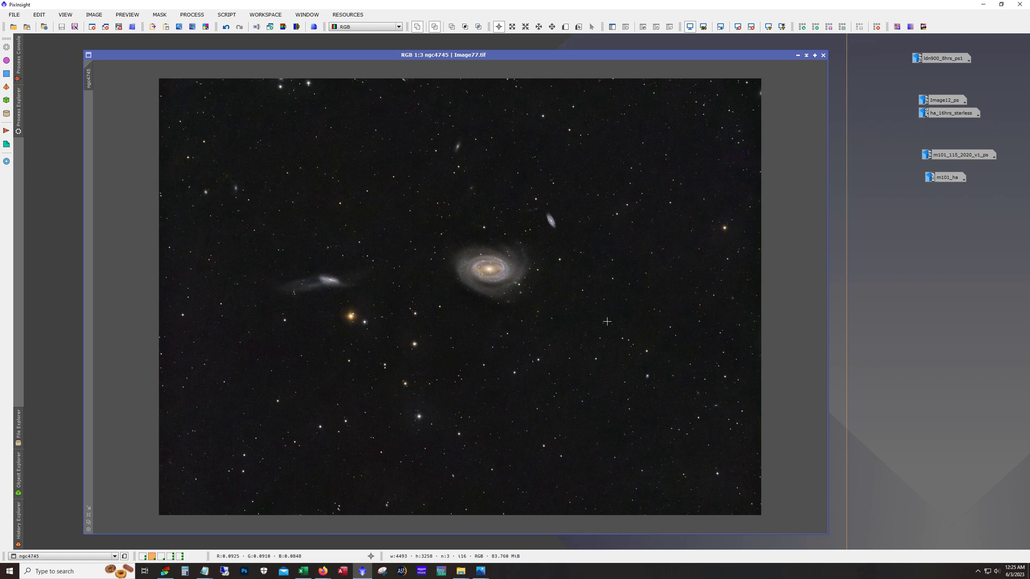
Iconize the ngc4745 image and open m101_115_2020_v1_ps, moving its window up
left_click(798, 55)
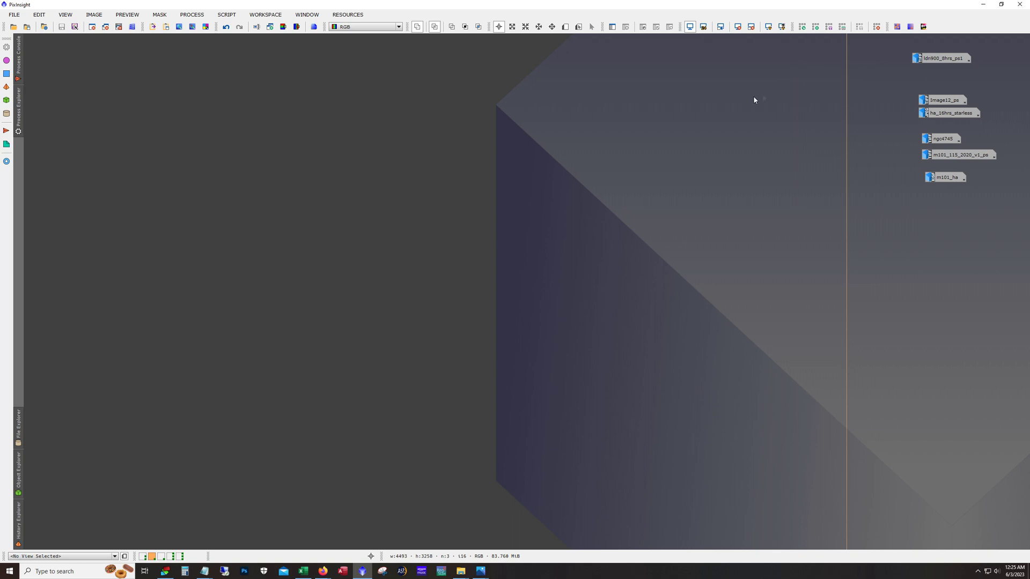
double_click(939, 157)
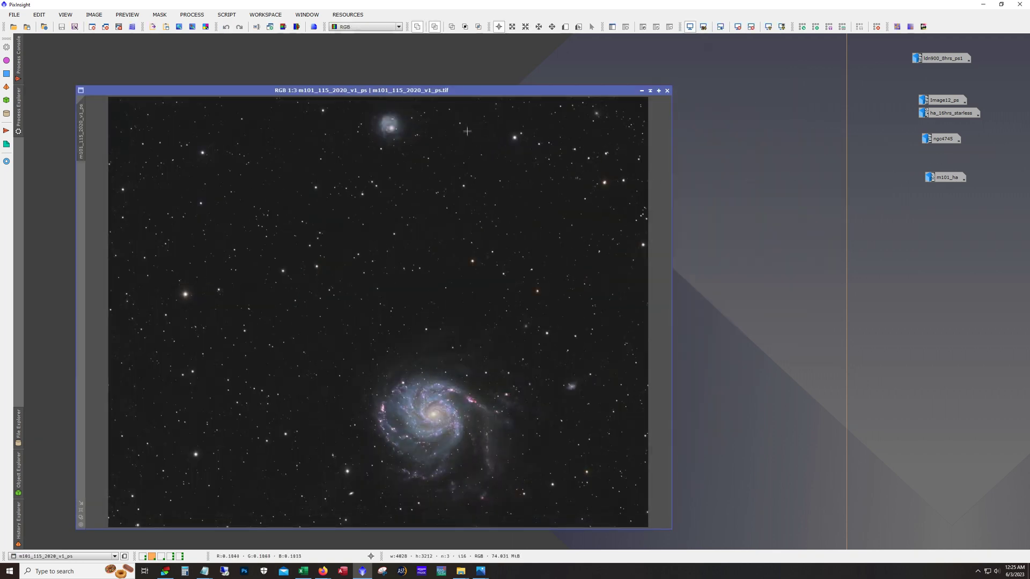
left_click_drag(460, 92, 462, 59)
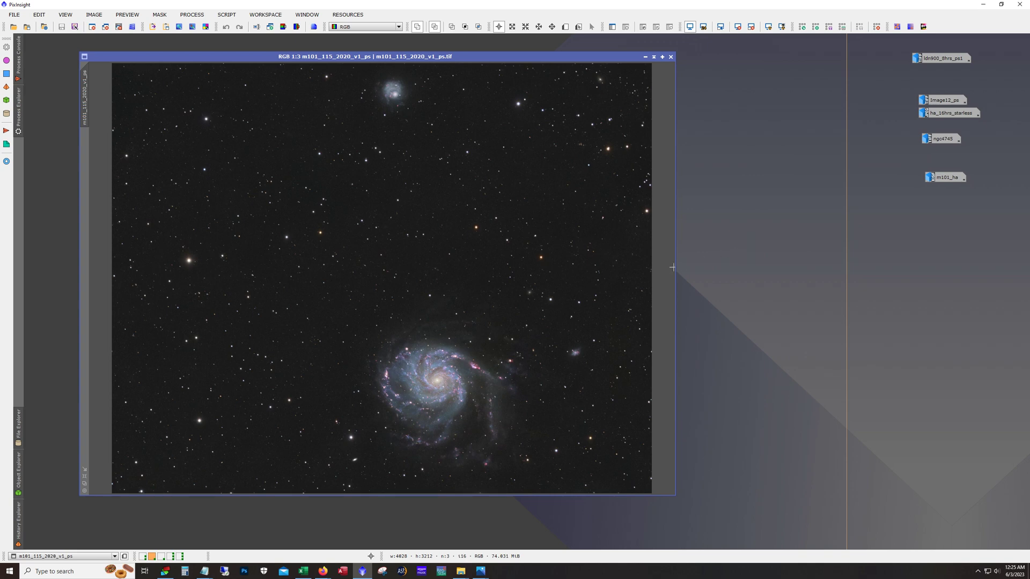
Pan M101 at 1:1 with the scrollbars, zoom back to 1:3, and iconize it
scroll(519, 377, "up", 2)
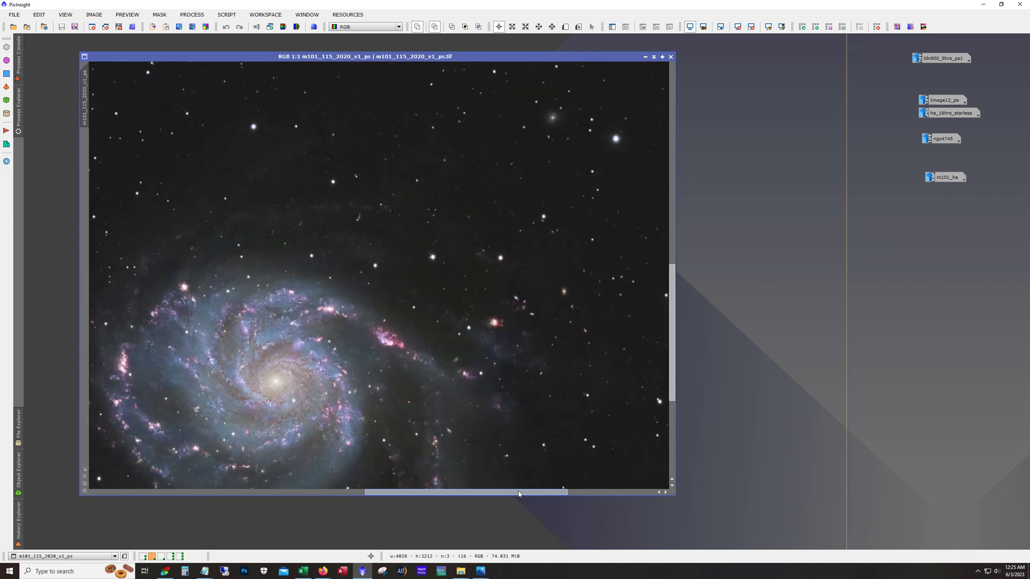
left_click_drag(519, 494, 490, 495)
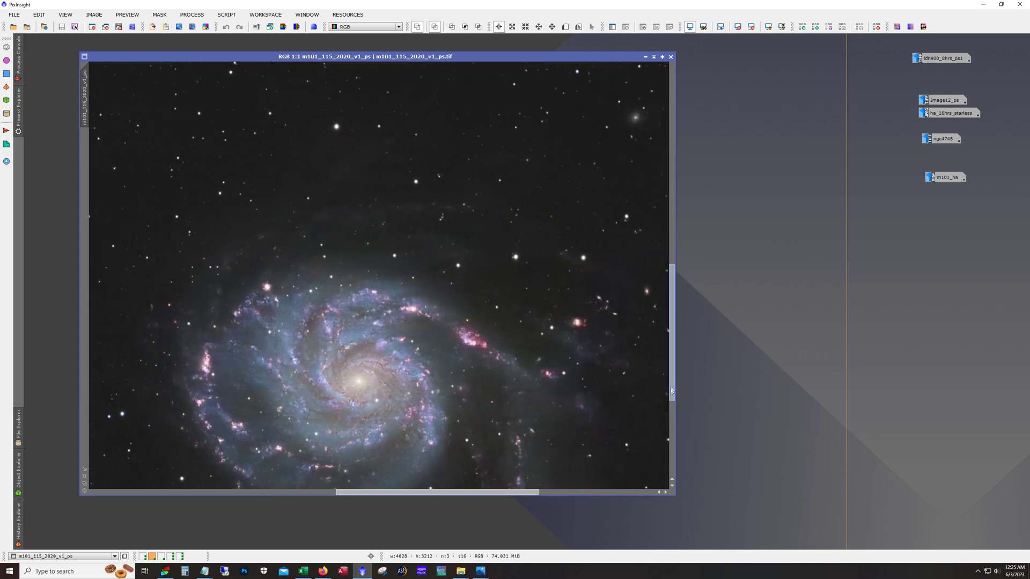
left_click_drag(672, 391, 660, 439)
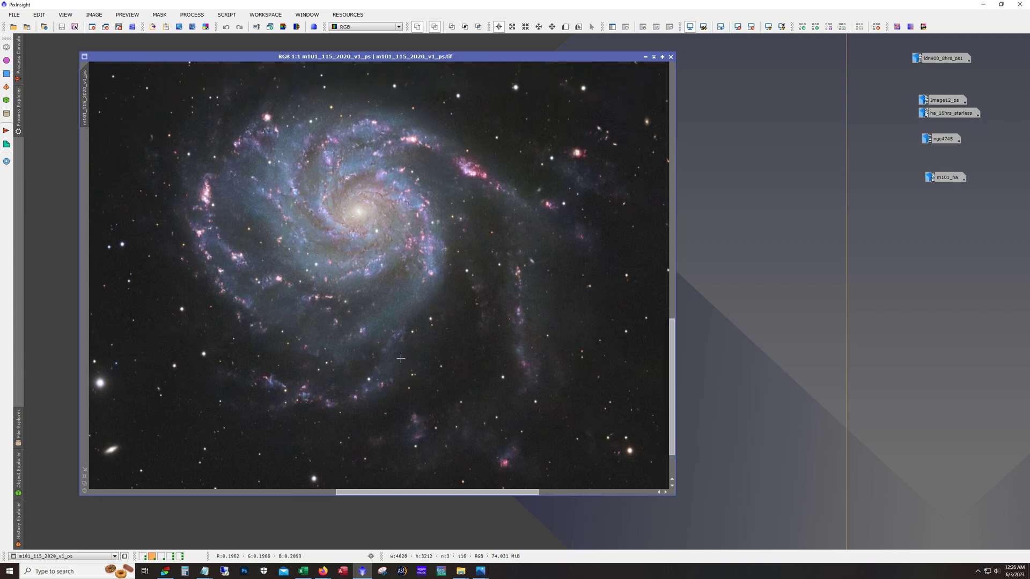
left_click_drag(439, 494, 423, 494)
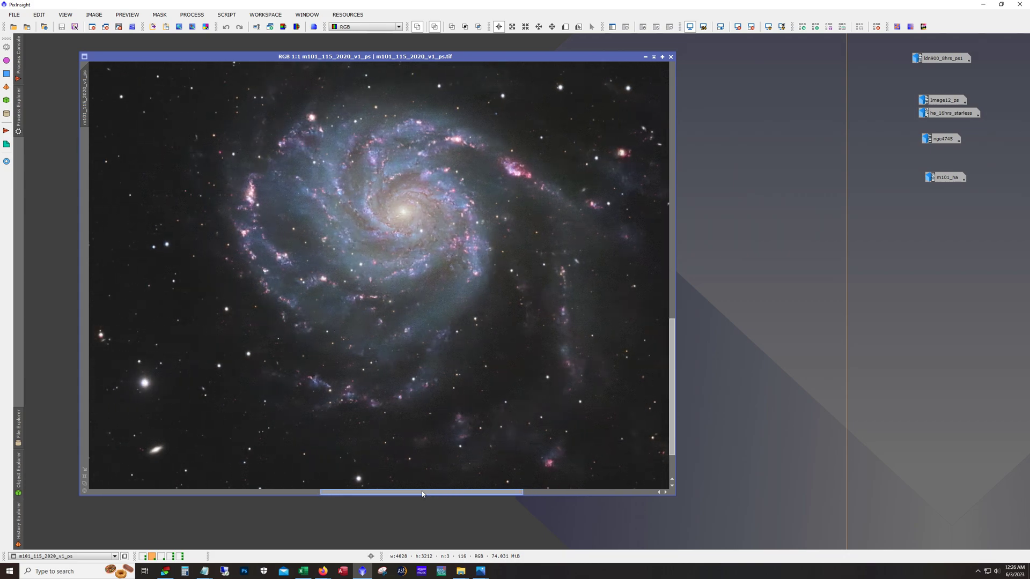
left_click_drag(671, 430, 659, 153)
scroll(450, 331, "down", 2)
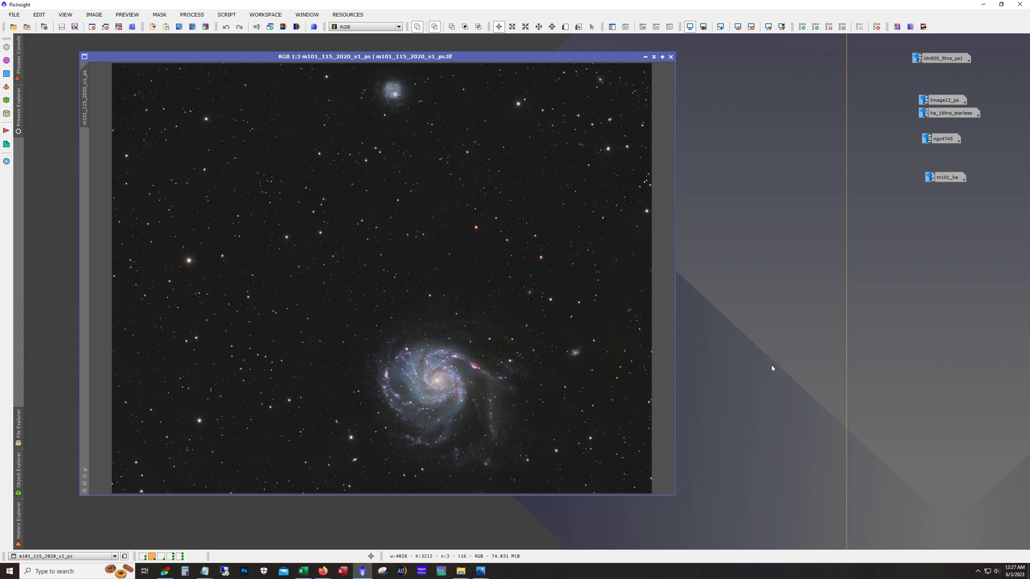
left_click(646, 57)
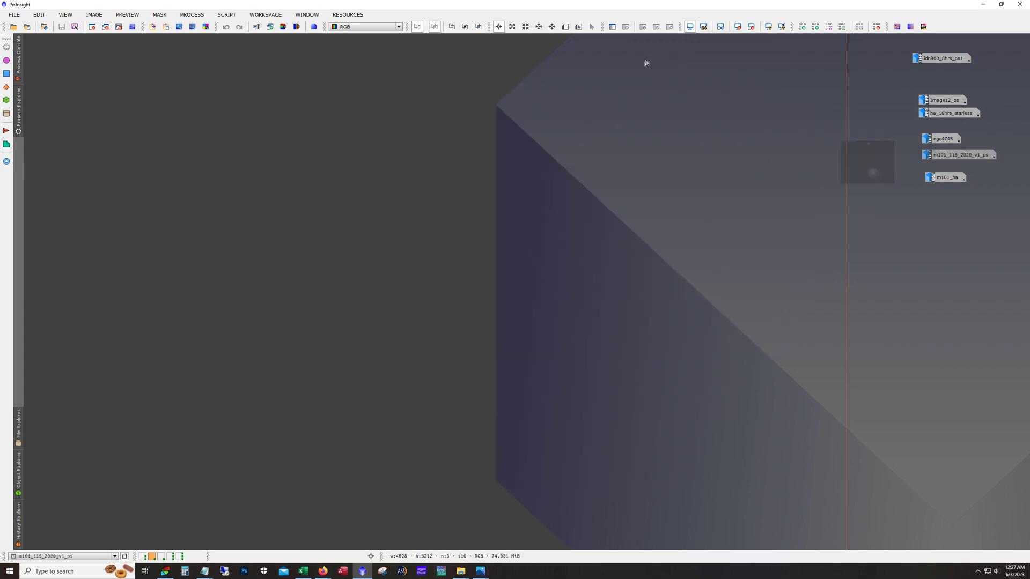
Open the m101_ha master frame, zoom in to inspect it, then return to 1:3
double_click(955, 181)
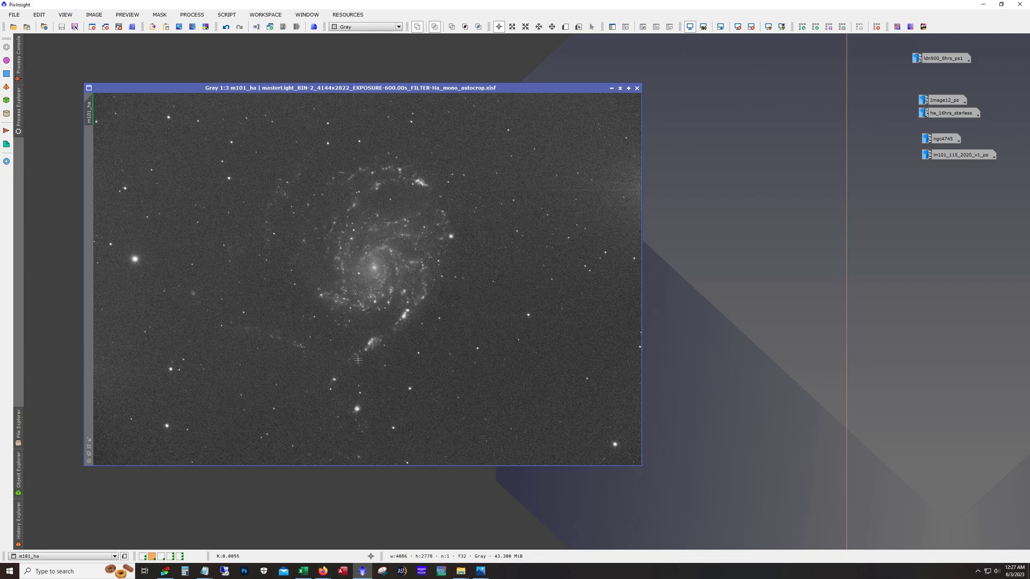
scroll(370, 343, "up", 2)
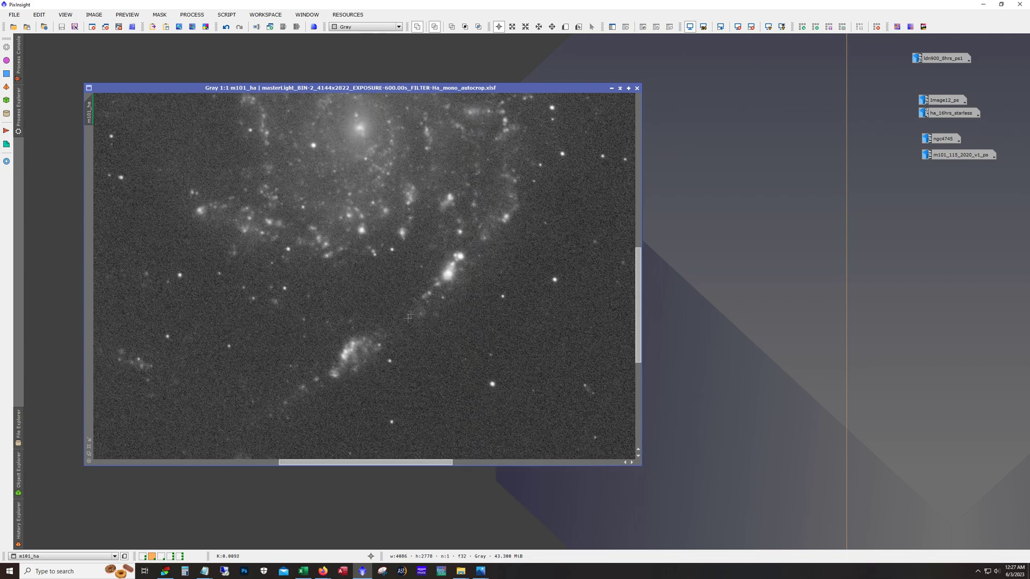
scroll(433, 283, "up", 1)
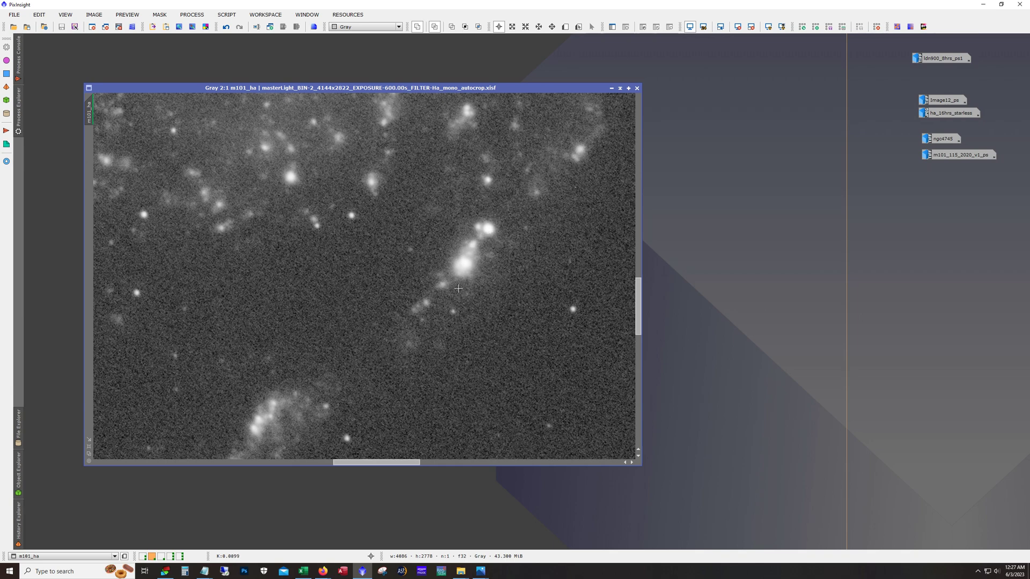
scroll(458, 289, "down", 3)
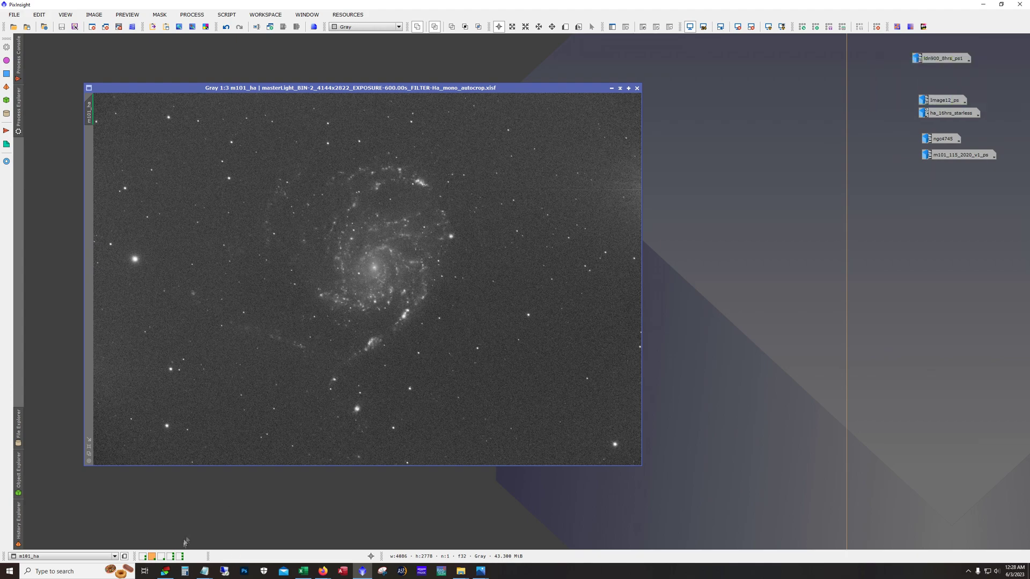
Return to workspace 1 and zoom and pan around the rotated Sombrero galaxy in Image36
left_click(143, 557)
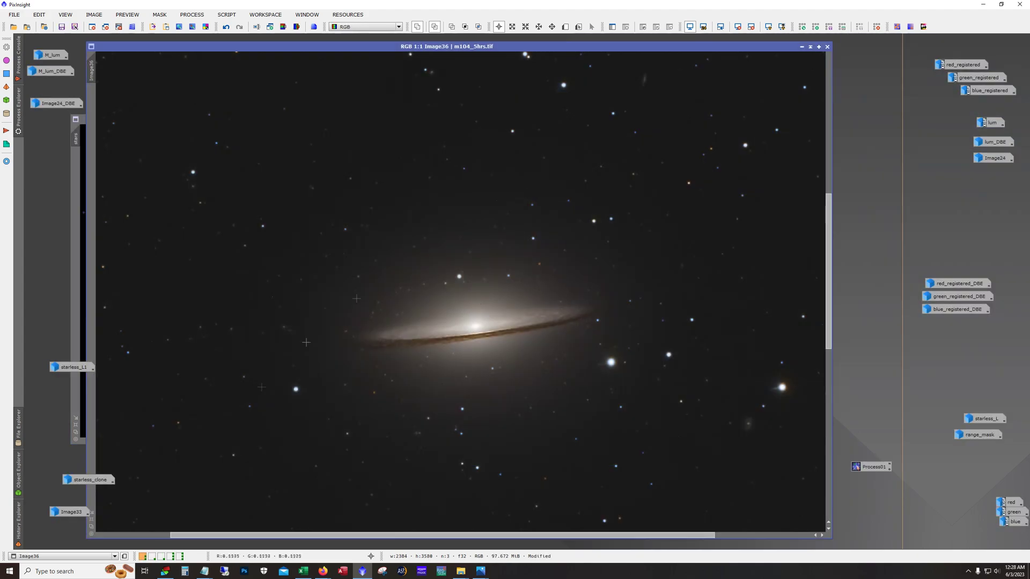
scroll(647, 227, "down", 2)
scroll(647, 227, "up", 1)
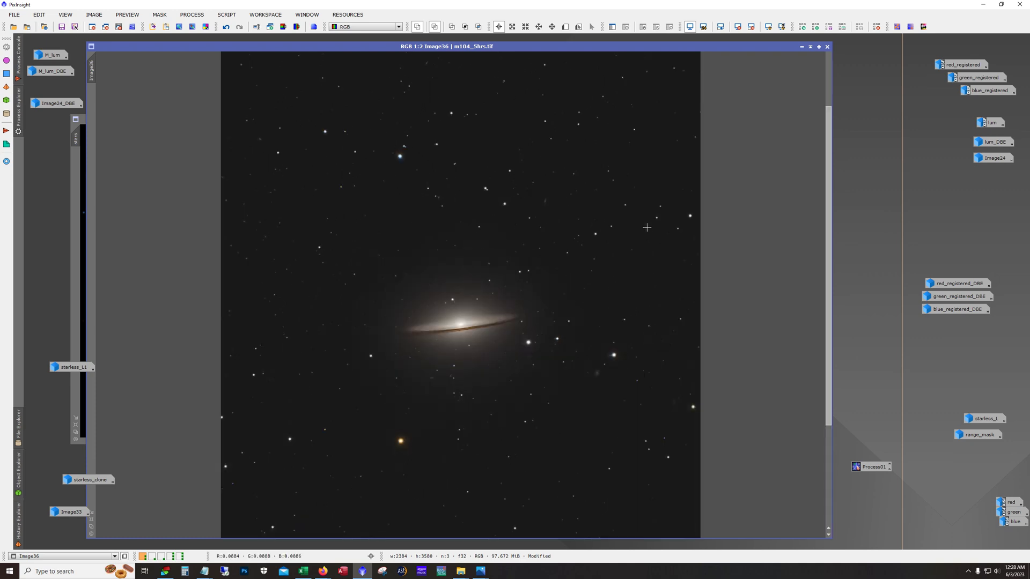
left_click_drag(829, 294, 829, 301)
scroll(590, 295, "up", 1)
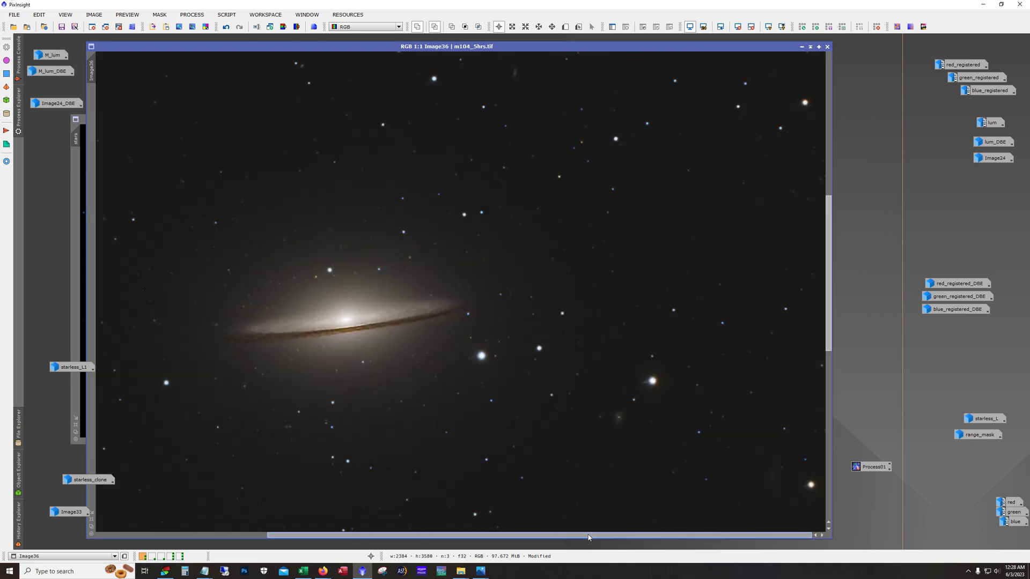
left_click_drag(586, 535, 509, 535)
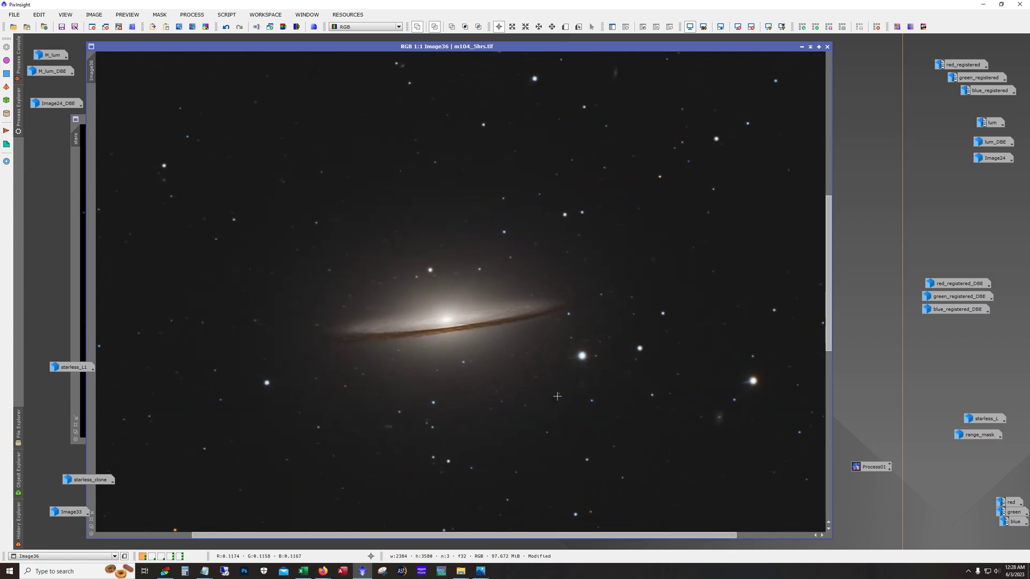